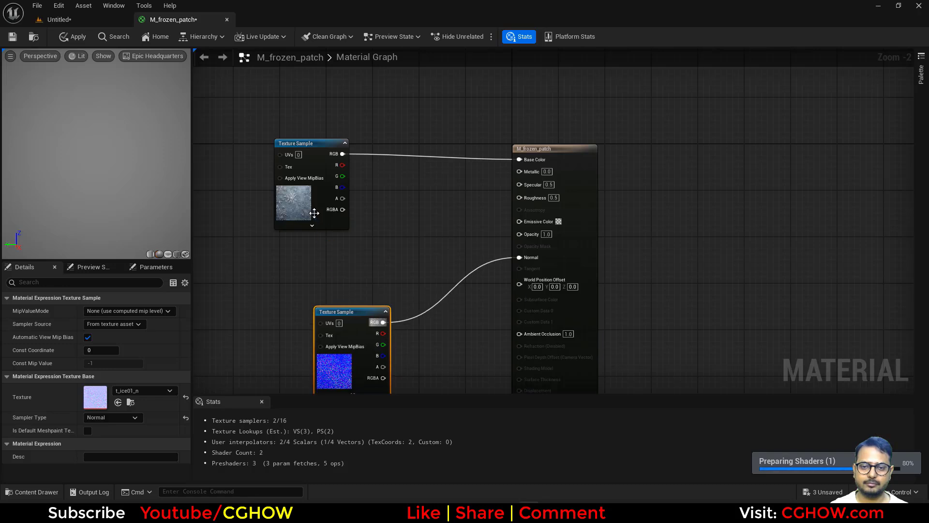
# Move both Texture Sample nodes closer to the M_frozen_patch output node and save the material.
pyautogui.moveTo(311, 218); pyautogui.dragTo(387, 219)
pyautogui.moveTo(361, 360); pyautogui.dragTo(408, 349)
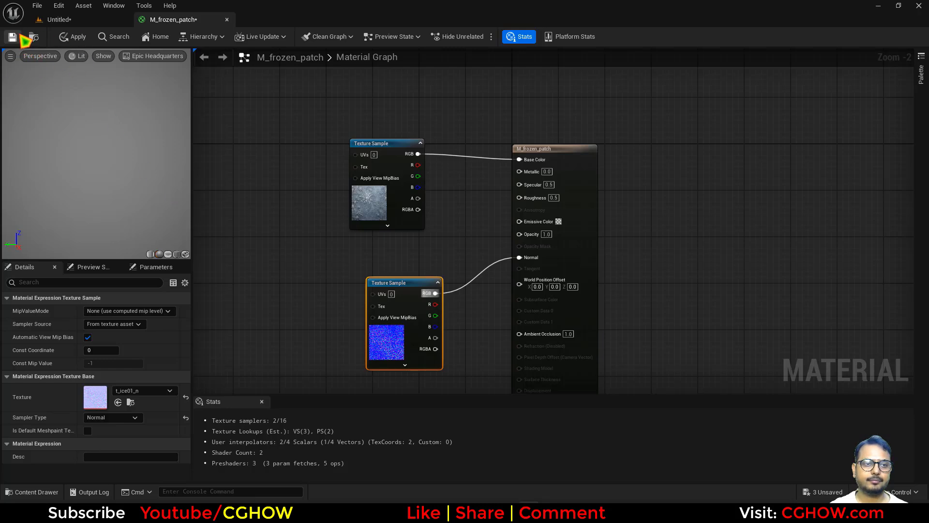
pyautogui.click(19, 37)
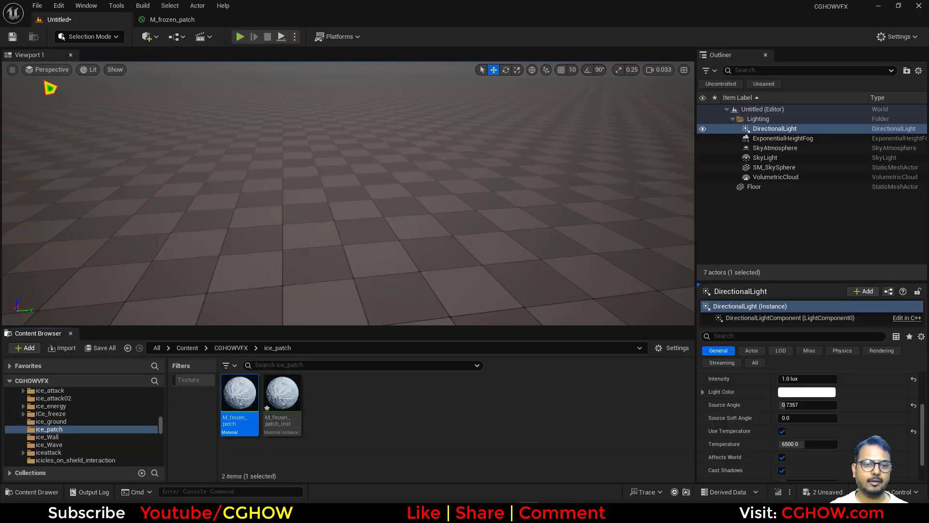
# Place the M_frozen_patch_Inst material instance as a decal on the level floor and inspect its surface up close.
pyautogui.click(55, 19)
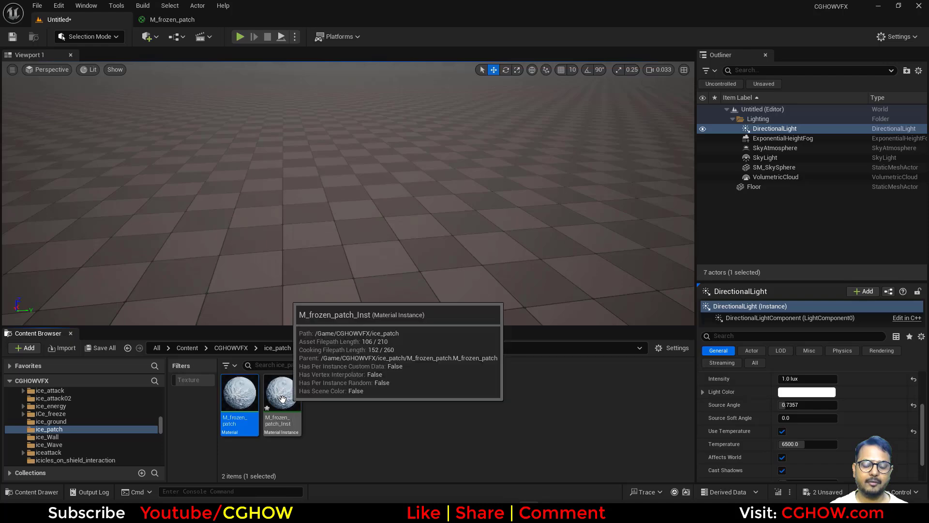
pyautogui.moveTo(291, 405); pyautogui.dragTo(360, 167)
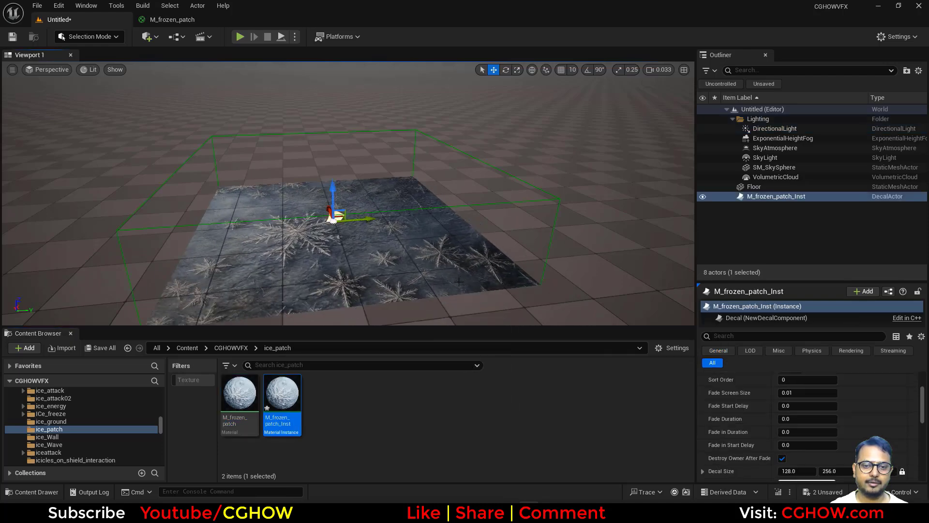
pyautogui.press('w')
pyautogui.moveTo(360, 167); pyautogui.dragTo(460, 208, button='right')
pyautogui.scroll(3, 360, 167)
pyautogui.moveTo(387, 193); pyautogui.dragTo(413, 214, button='right')
pyautogui.press('g')
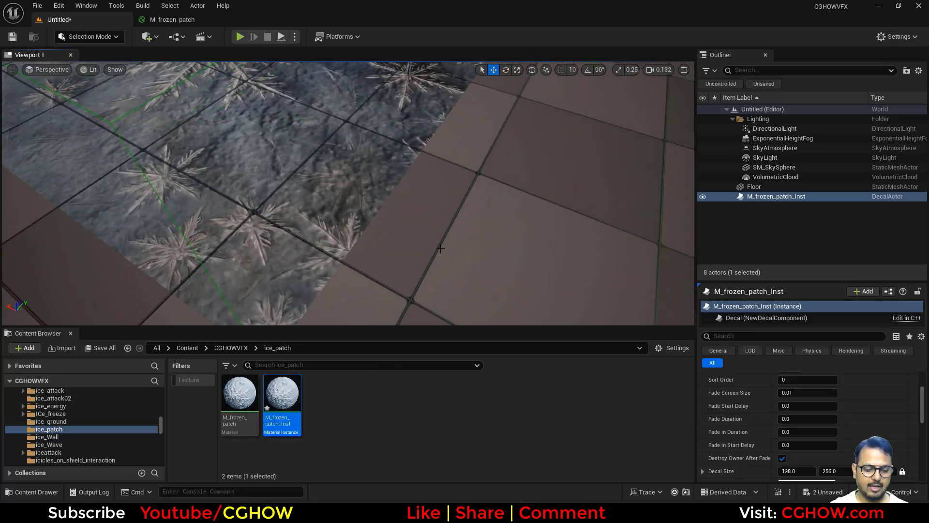
pyautogui.press('s')
pyautogui.moveTo(367, 187); pyautogui.dragTo(339, 209, button='right')
pyautogui.press('w')
pyautogui.press('s')
# Locate the base colour texture's Ice folder and compare its textures, opening T_Ice01 and T_Ice09 for a closer look.
pyautogui.click(172, 19)
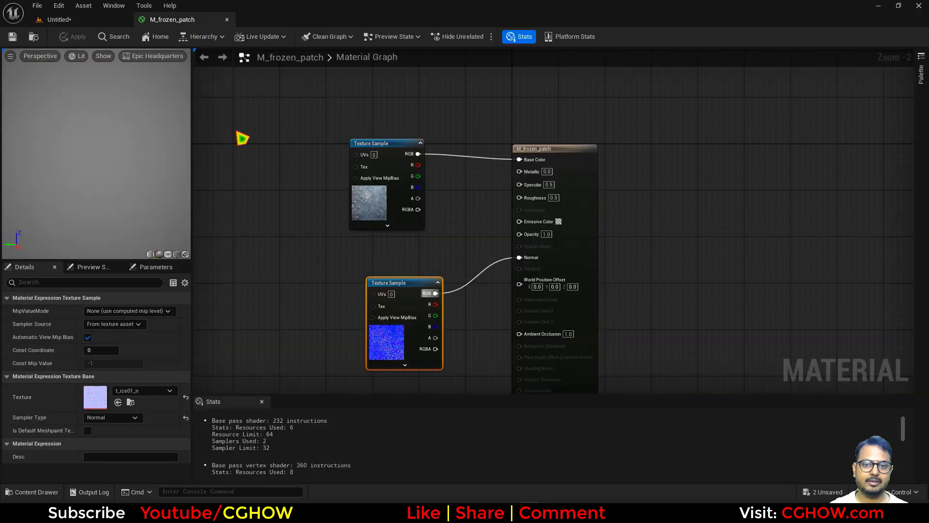
pyautogui.click(370, 204)
pyautogui.click(131, 403)
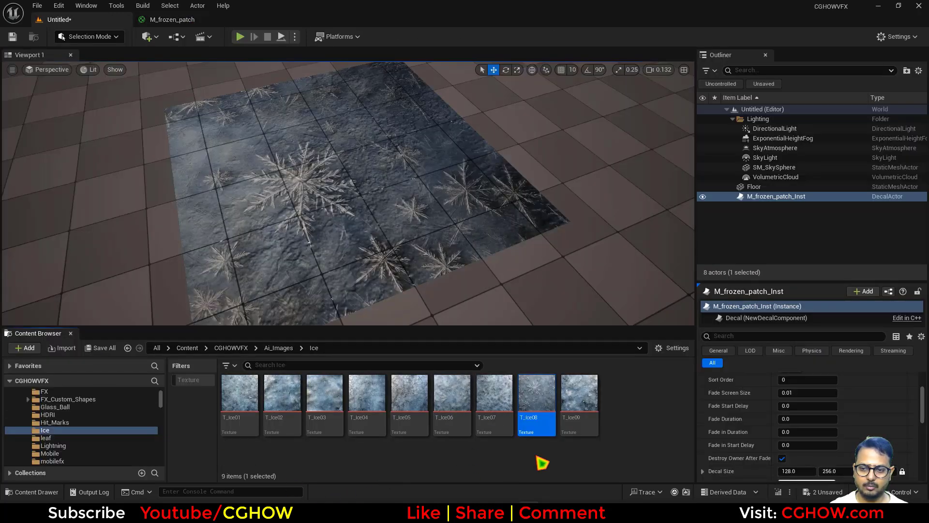
pyautogui.doubleClick(256, 417)
pyautogui.click(65, 19)
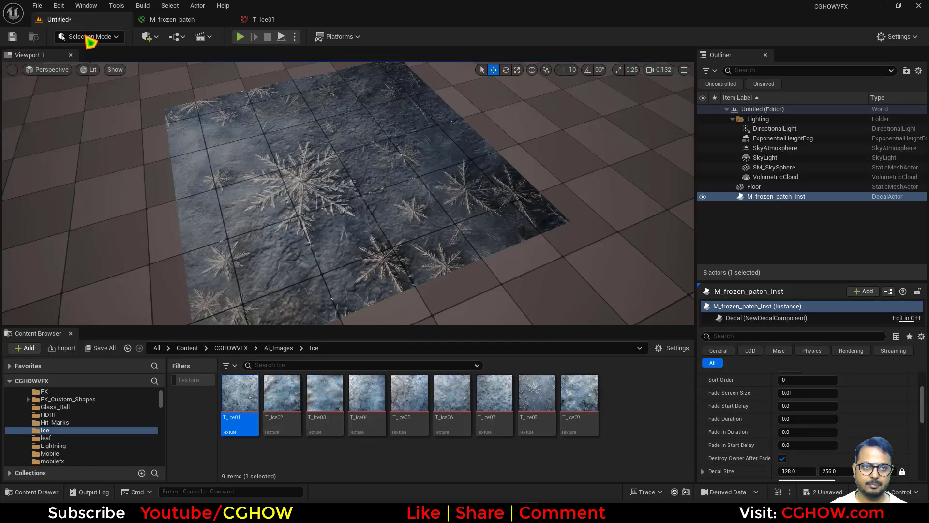
pyautogui.keyDown('ctrl'); pyautogui.scroll(2, 331, 415); pyautogui.keyUp('ctrl')
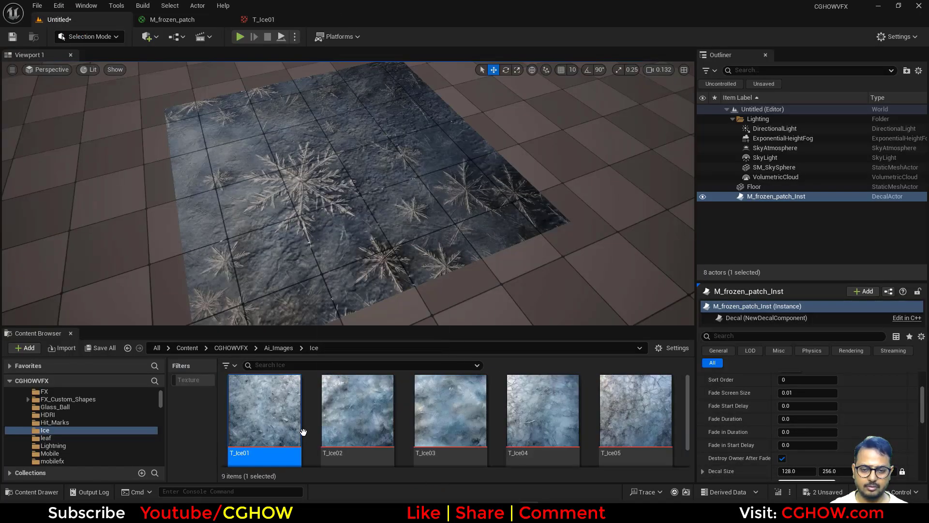
pyautogui.click(371, 420)
pyautogui.scroll(-3, 664, 440)
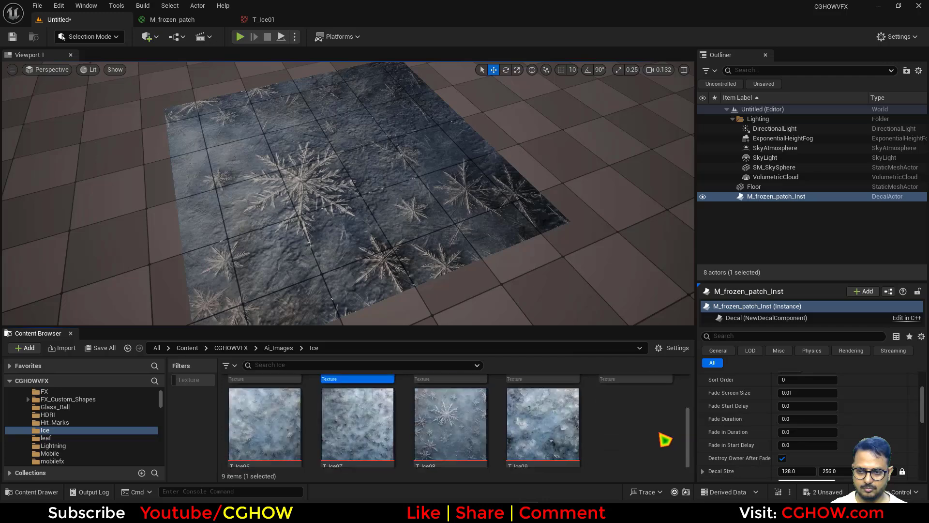
pyautogui.doubleClick(505, 414)
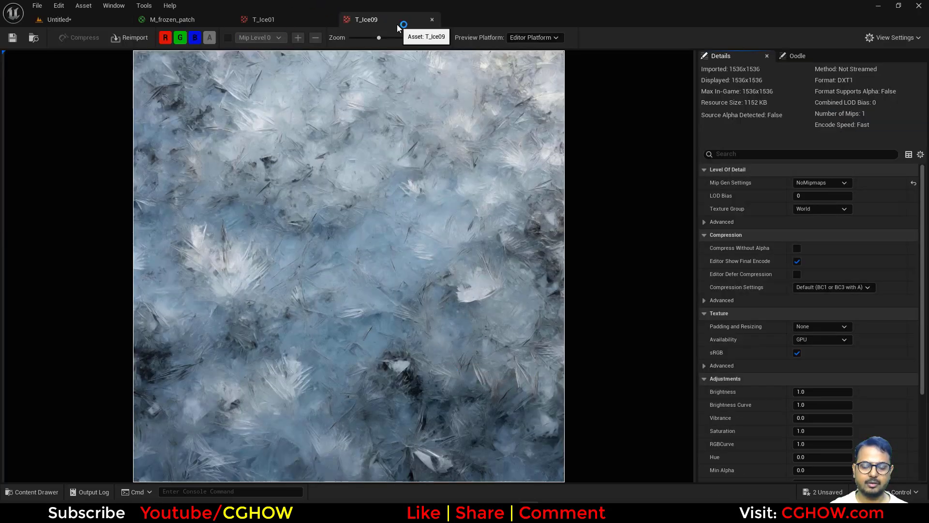
pyautogui.middleClick(397, 24)
# Replace the texture of the base colour Texture Sample in M_frozen_patch with T_Ice01.
pyautogui.click(34, 38)
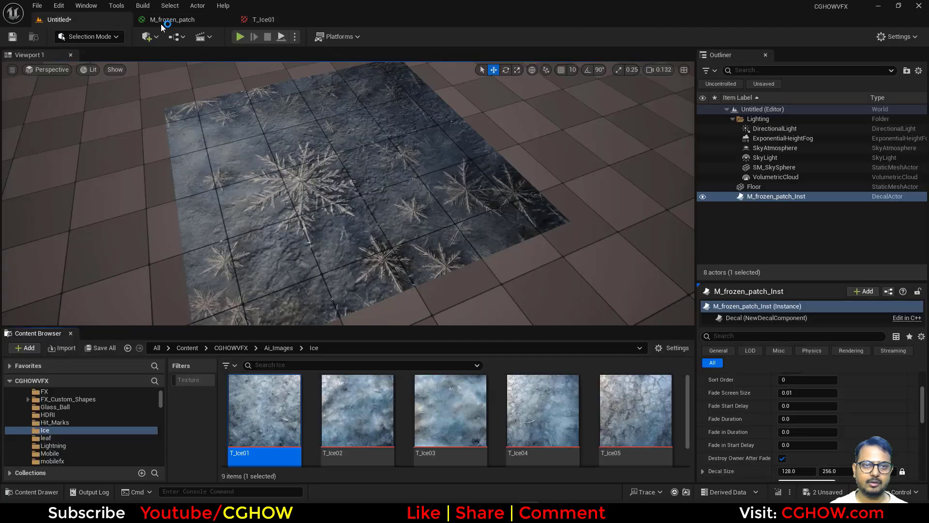
pyautogui.click(167, 20)
pyautogui.click(118, 402)
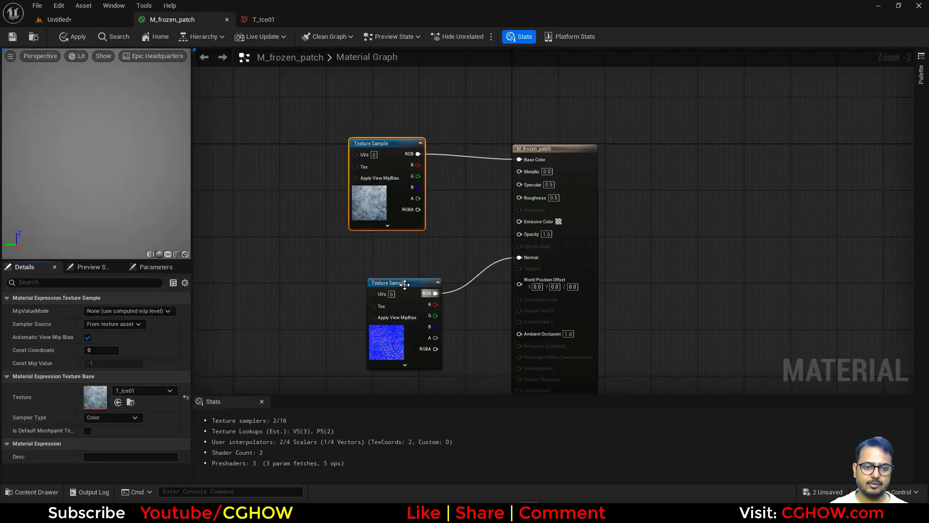
# Add a RadialGradientExponential node to the material graph and preview it on a plane.
pyautogui.moveTo(252, 242); pyautogui.dragTo(414, 195, button='right')
pyautogui.rightClick(325, 141)
pyautogui.write('rad')
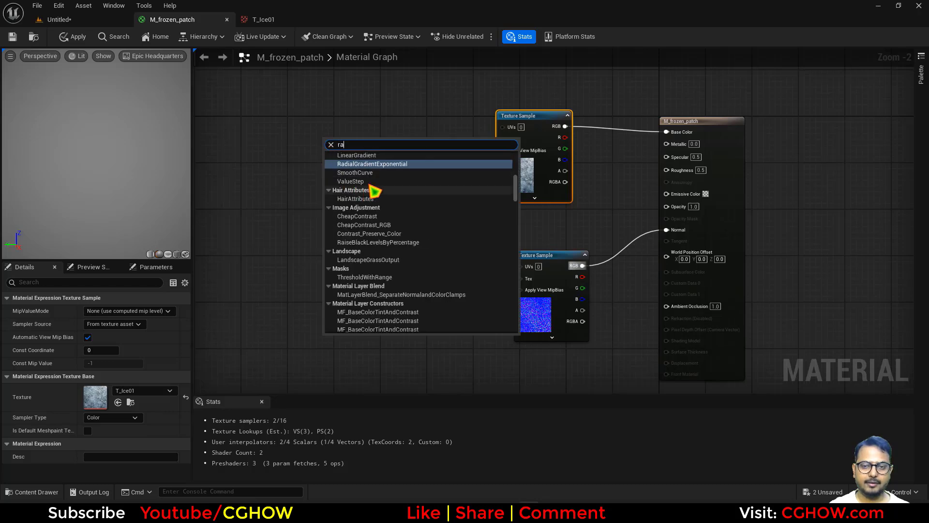
pyautogui.click(375, 167)
pyautogui.moveTo(388, 181); pyautogui.dragTo(336, 278)
pyautogui.press('space')
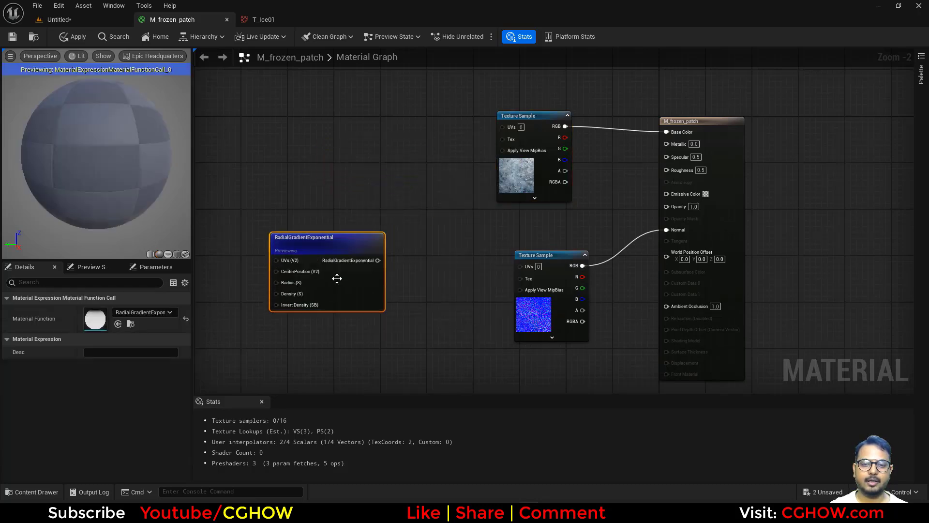
pyautogui.click(168, 255)
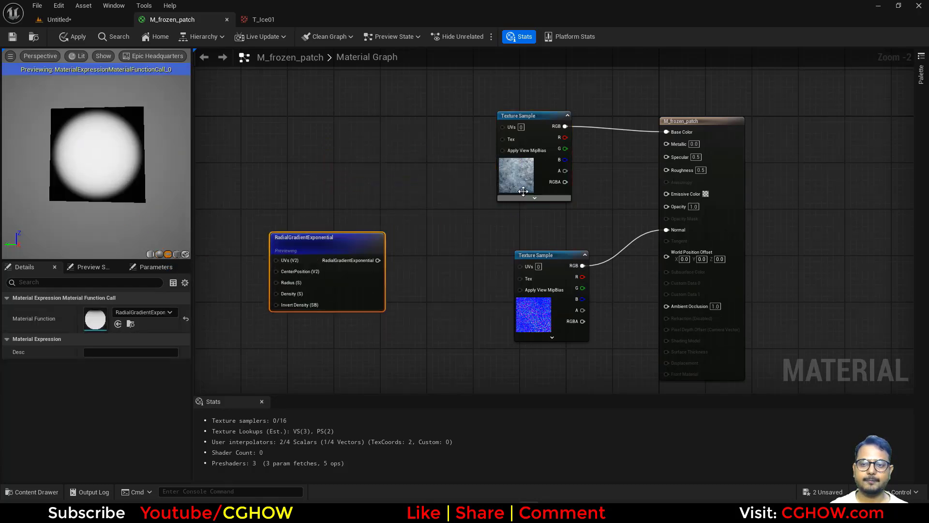
# Move the base colour Texture Sample above the gradient node and connect RadialGradientExponential to input B of a new Multiply node.
pyautogui.moveTo(561, 194); pyautogui.dragTo(320, 201)
pyautogui.click(401, 191)
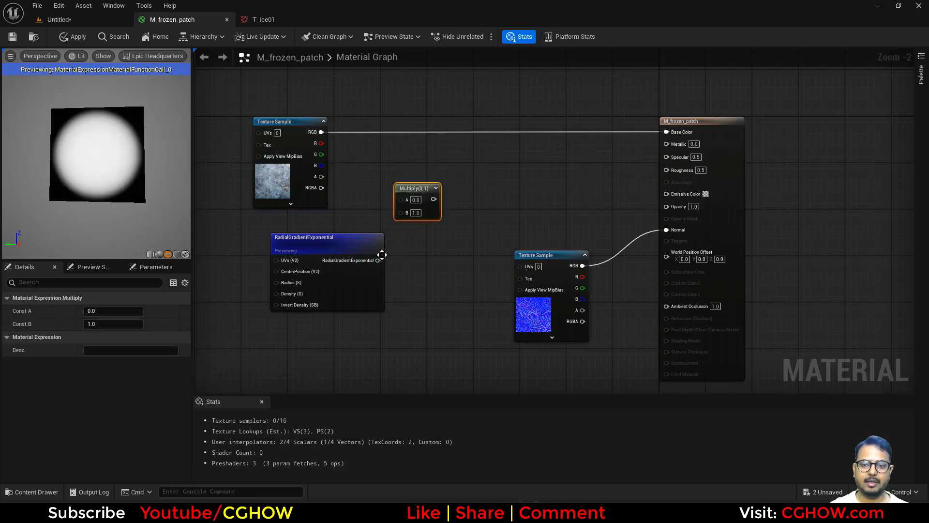
pyautogui.moveTo(378, 260); pyautogui.dragTo(387, 193)
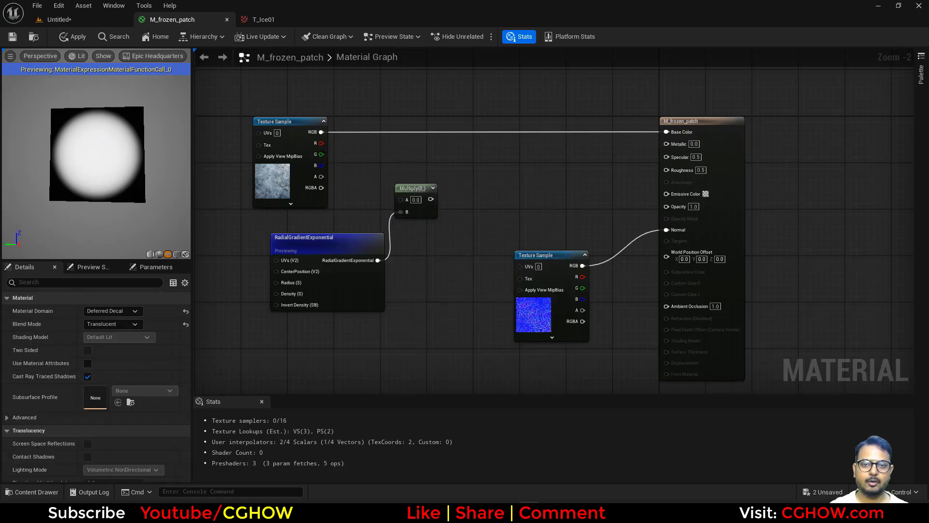
# Examine the red, green and blue channels of the T_Ice01 texture individually.
pyautogui.click(290, 171)
pyautogui.doubleClick(99, 411)
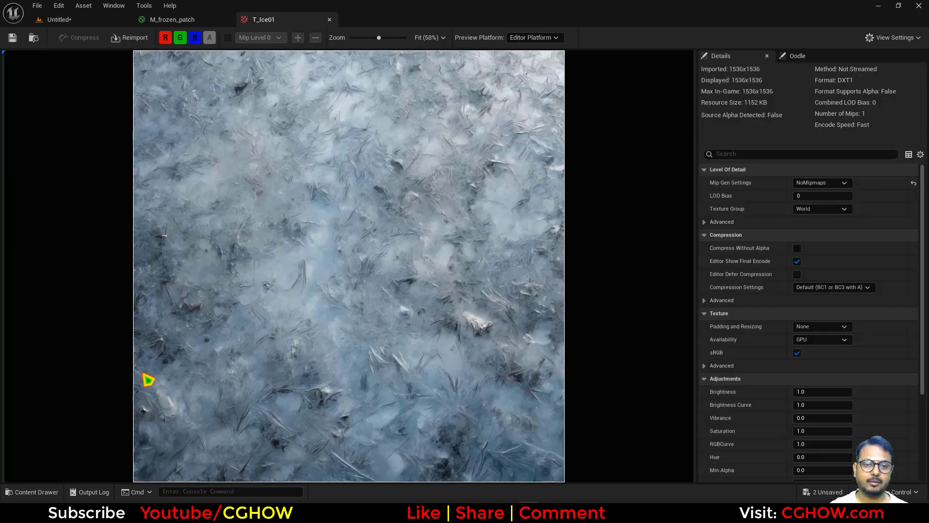
pyautogui.click(182, 41)
pyautogui.click(195, 39)
pyautogui.click(166, 38)
pyautogui.click(180, 39)
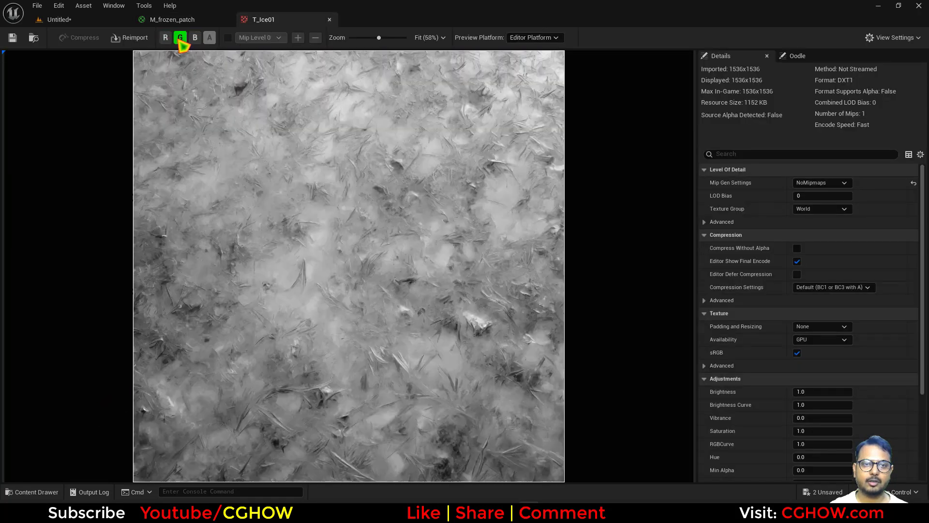
pyautogui.click(196, 40)
pyautogui.click(180, 39)
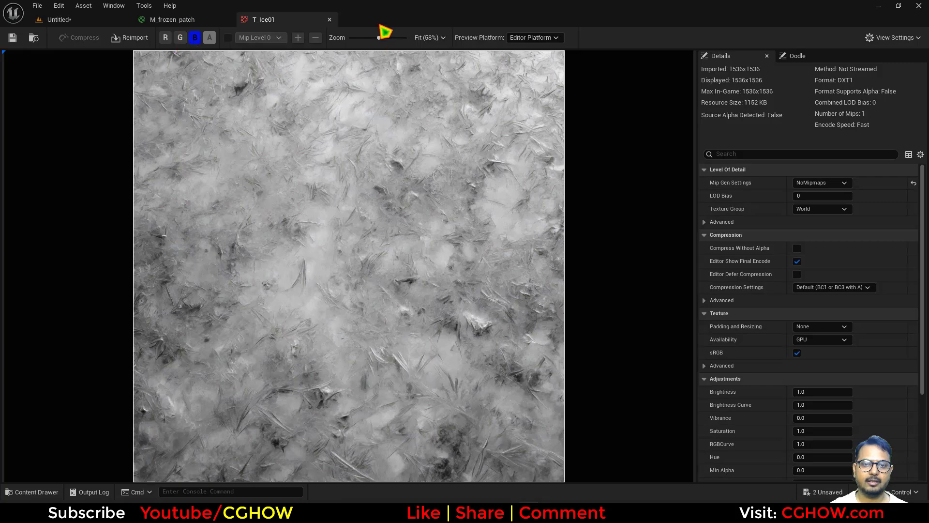
pyautogui.middleClick(297, 26)
# Connect the T_Ice01 sample's R output to Multiply A and route the product through a new SmoothStep node's Value into Opacity.
pyautogui.moveTo(318, 143); pyautogui.dragTo(407, 199)
pyautogui.rightClick(466, 175)
pyautogui.write('smooth')
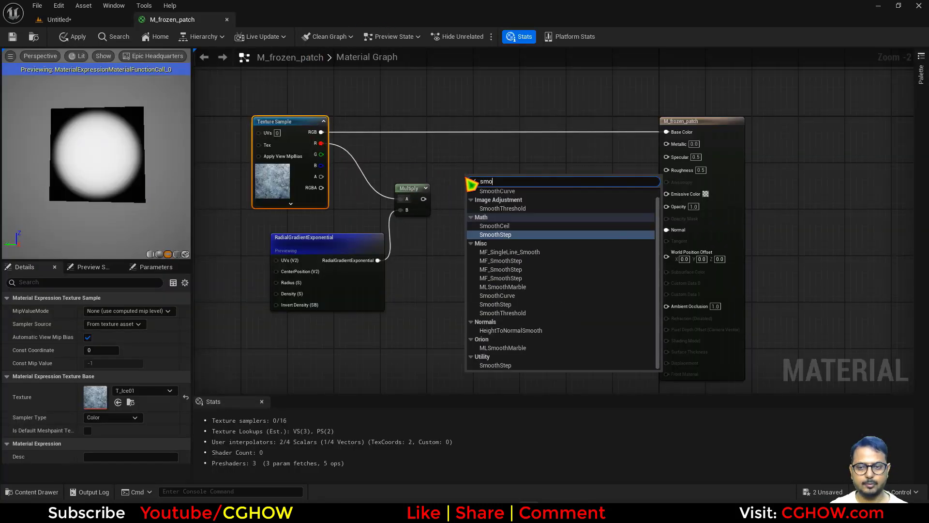
pyautogui.click(510, 242)
pyautogui.moveTo(423, 199); pyautogui.dragTo(471, 216)
pyautogui.moveTo(515, 189); pyautogui.dragTo(667, 208)
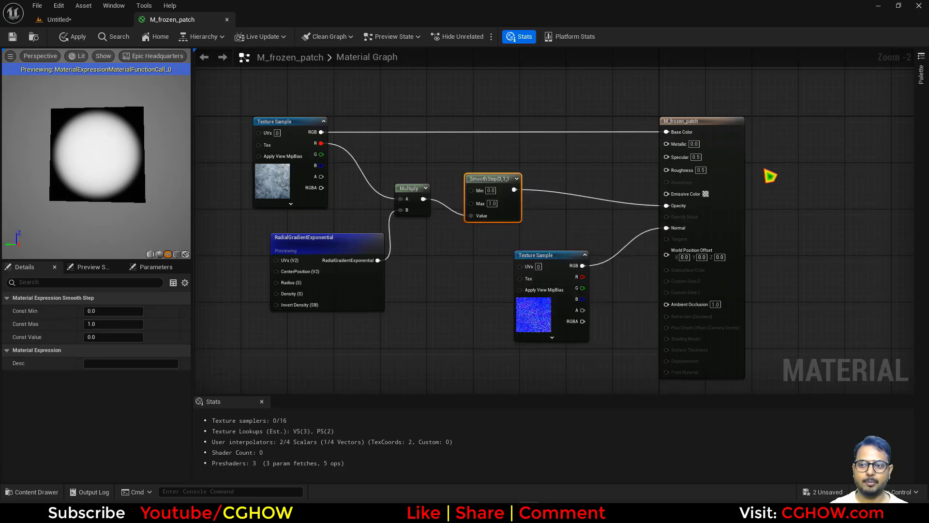
# Spread out the material output, normal map Texture Sample and SmoothStep nodes to make room in the graph.
pyautogui.moveTo(680, 166); pyautogui.dragTo(808, 151)
pyautogui.moveTo(550, 308); pyautogui.dragTo(676, 369)
pyautogui.moveTo(550, 256); pyautogui.dragTo(450, 298, button='right')
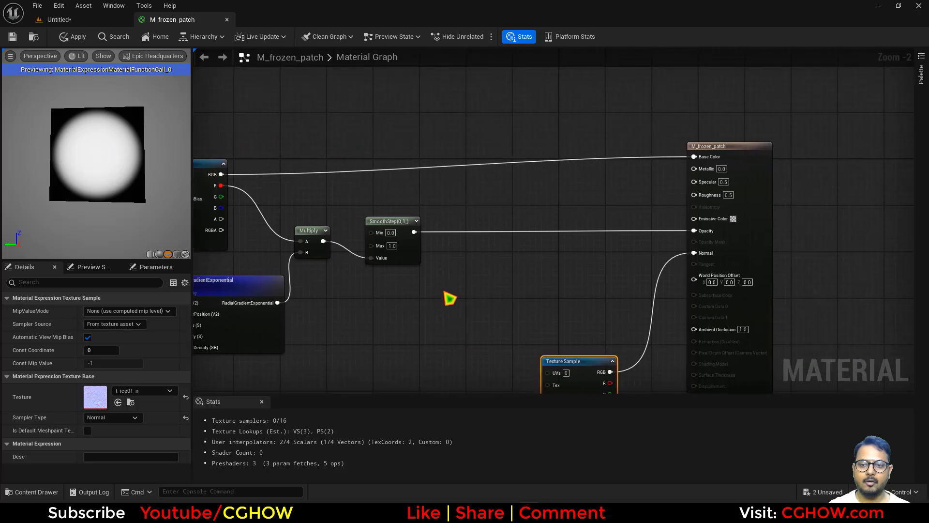
pyautogui.moveTo(414, 260); pyautogui.dragTo(493, 239)
# Promote the SmoothStep node's Min and Max inputs to parameters and position both parameter nodes ahead of it.
pyautogui.scroll(2, 484, 237)
pyautogui.rightClick(467, 228)
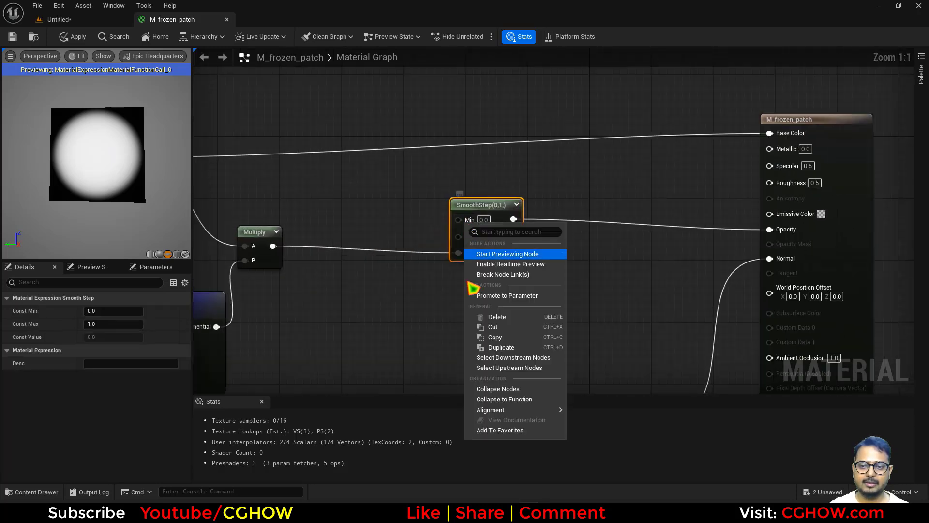
pyautogui.click(516, 296)
pyautogui.click(408, 301)
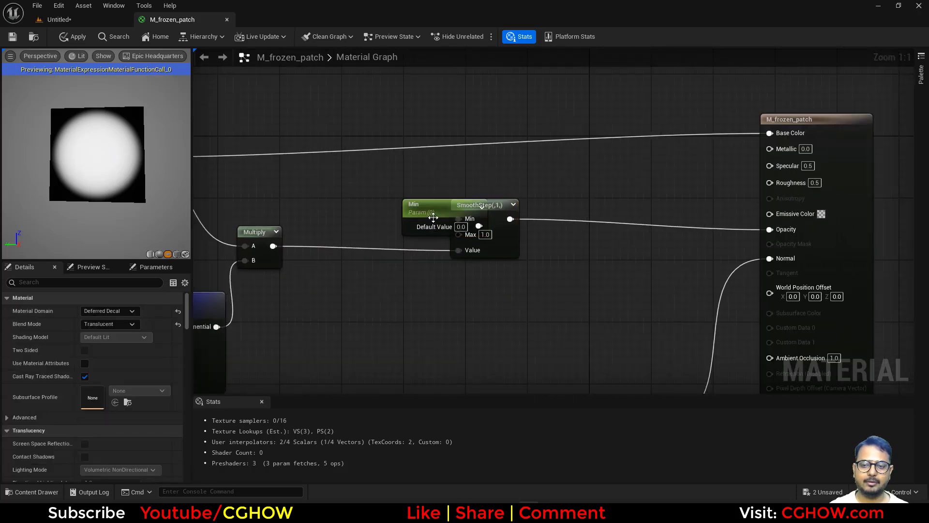
pyautogui.moveTo(430, 217); pyautogui.dragTo(347, 201)
pyautogui.rightClick(470, 236)
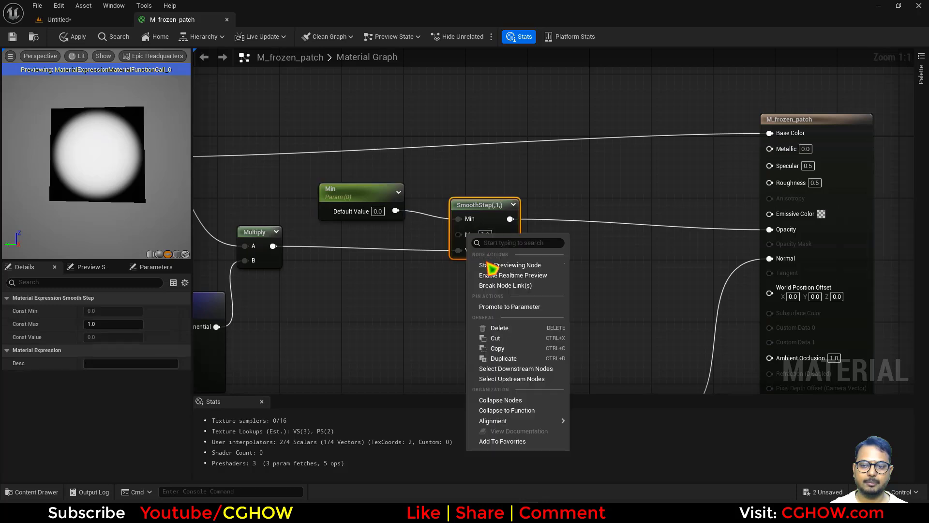
pyautogui.click(540, 307)
pyautogui.click(400, 315)
pyautogui.moveTo(429, 224); pyautogui.dragTo(328, 296)
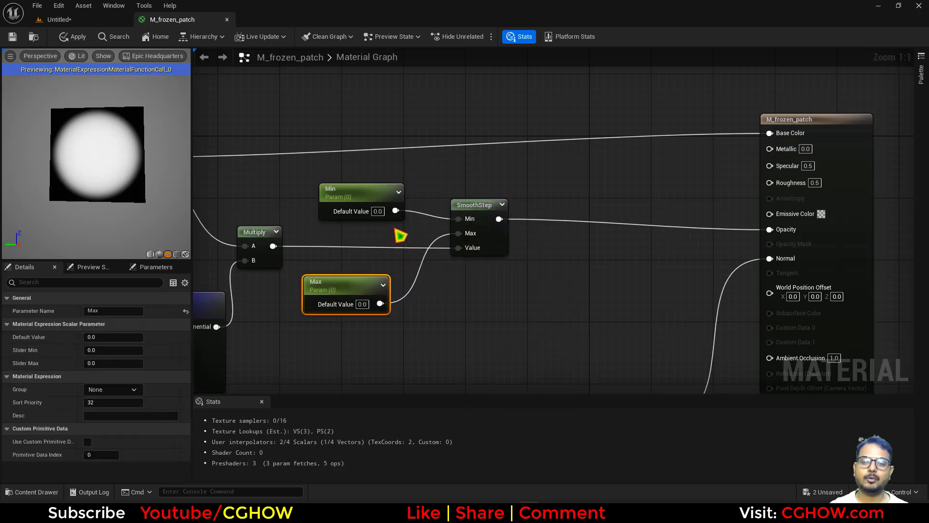
# Sum the Min and Max parameters with an Add node and connect the result to the SmoothStep's Max input.
pyautogui.moveTo(358, 193); pyautogui.dragTo(404, 254)
pyautogui.press('a')
pyautogui.click(396, 235)
pyautogui.moveTo(380, 303); pyautogui.dragTo(404, 269)
pyautogui.moveTo(427, 254); pyautogui.dragTo(459, 234)
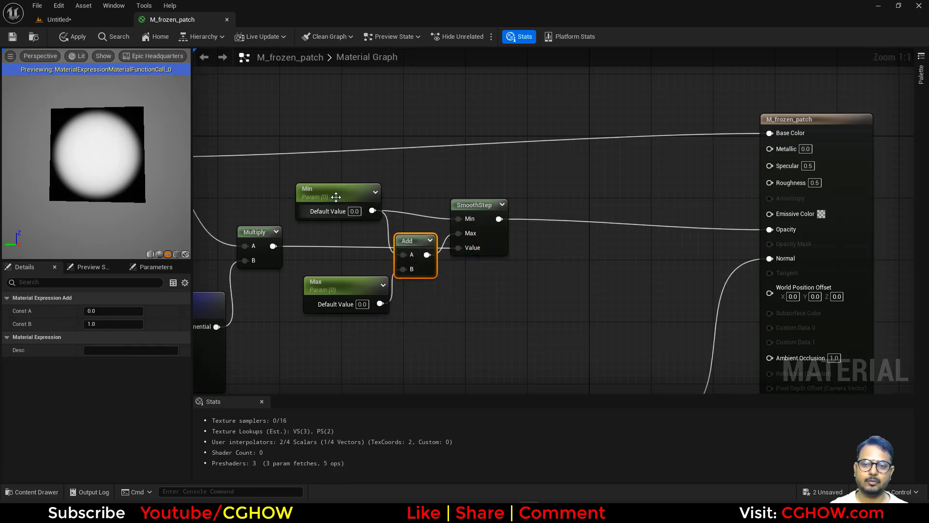
pyautogui.click(354, 211)
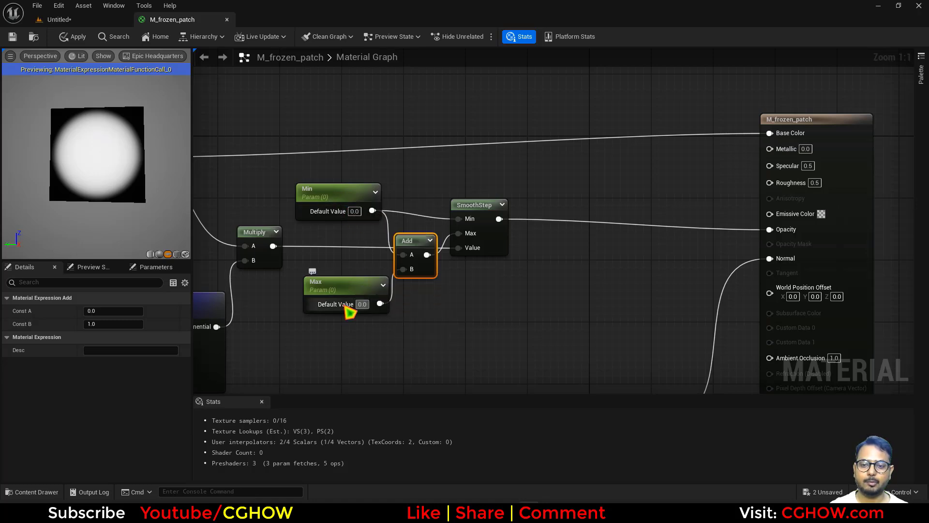
# Add a Multiply node after the SmoothStep and connect the SmoothStep output to its A input.
pyautogui.moveTo(528, 307); pyautogui.dragTo(411, 309, button='right')
pyautogui.moveTo(398, 246); pyautogui.dragTo(415, 238)
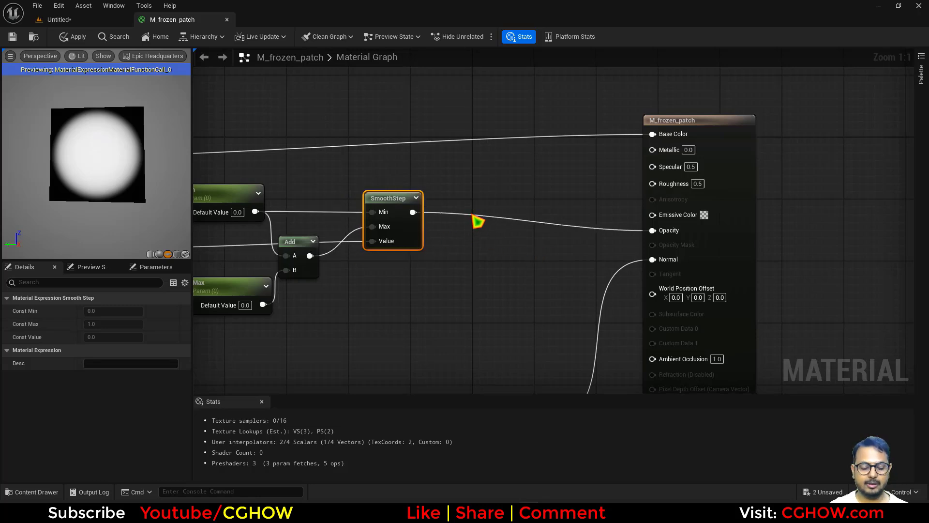
pyautogui.click(478, 208)
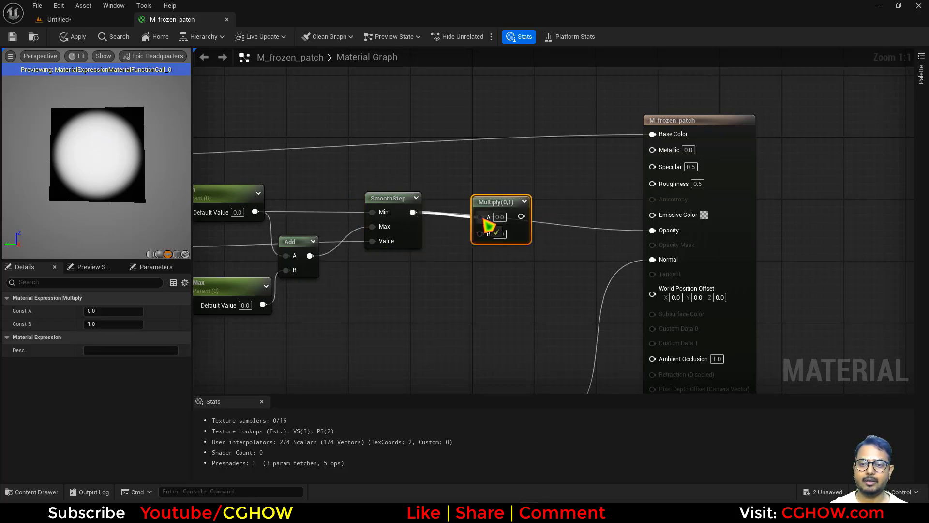
# Create a scalar parameter named opacity below the new Multiply node with a default value of 1.
pyautogui.click(455, 262)
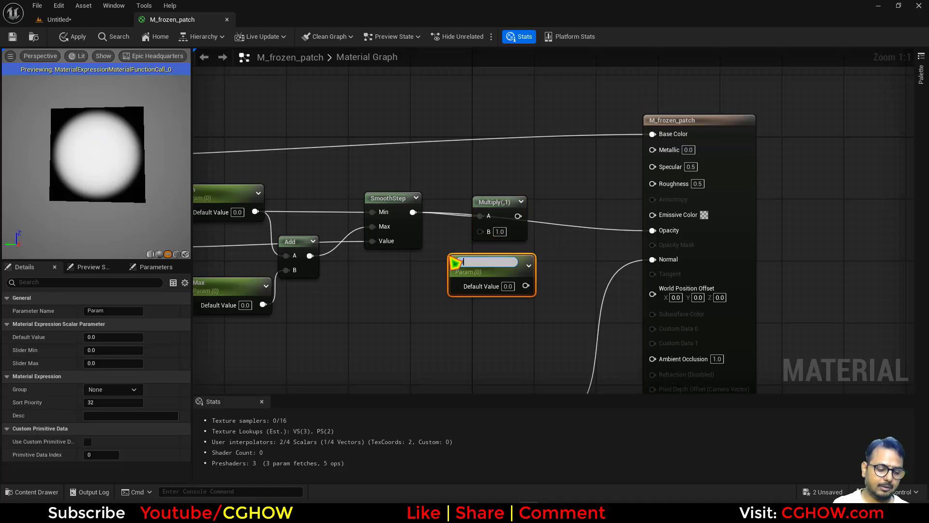
pyautogui.press('Return')
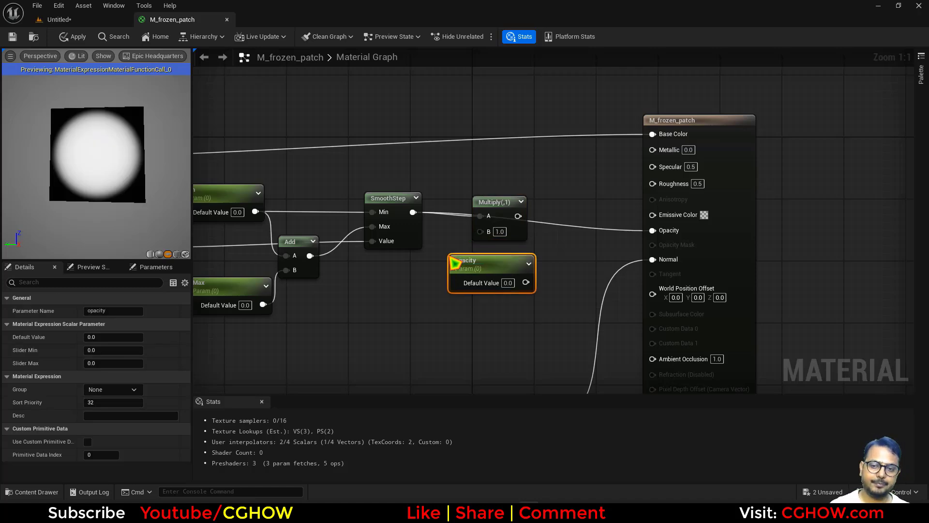
pyautogui.write('1')
pyautogui.press('Return')
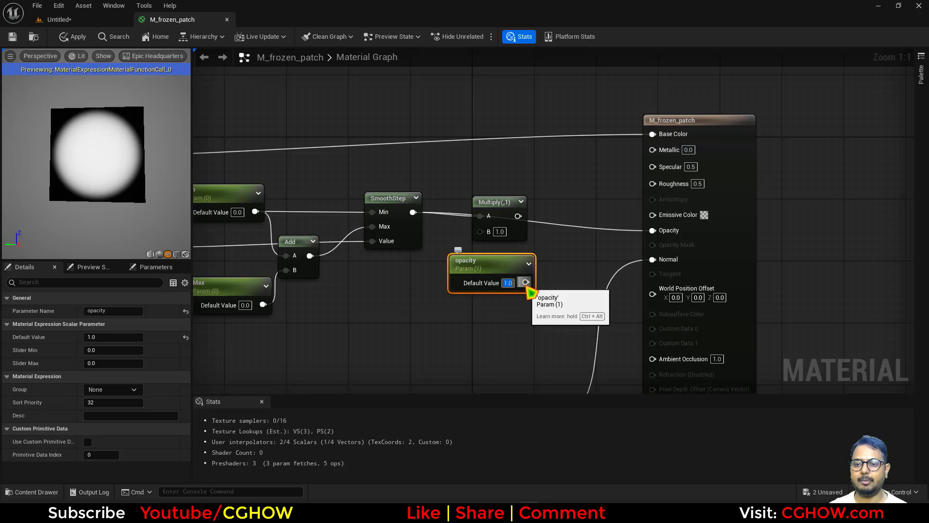
# Connect the opacity parameter to the Multiply's B input, feed the Multiply into the material's Opacity input and save the material.
pyautogui.moveTo(527, 283); pyautogui.dragTo(668, 229)
pyautogui.moveTo(335, 311); pyautogui.dragTo(467, 298, button='right')
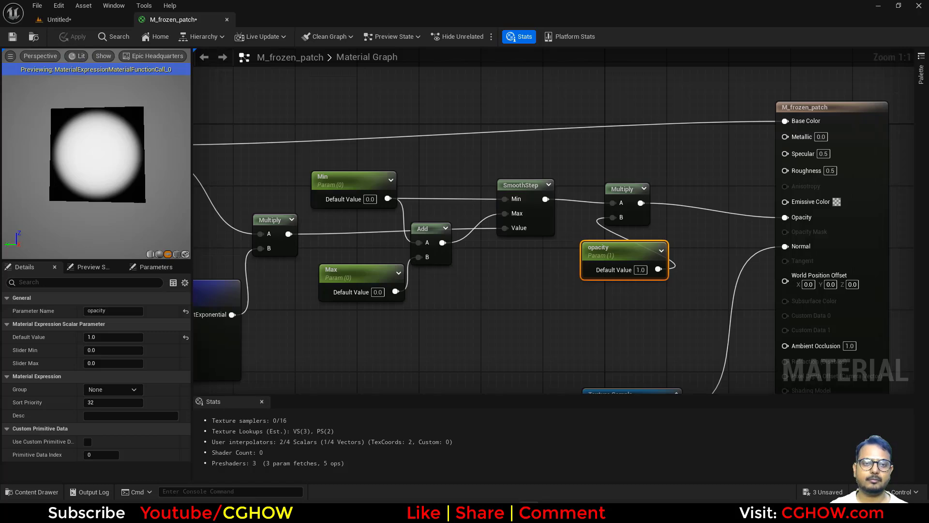
pyautogui.click(15, 41)
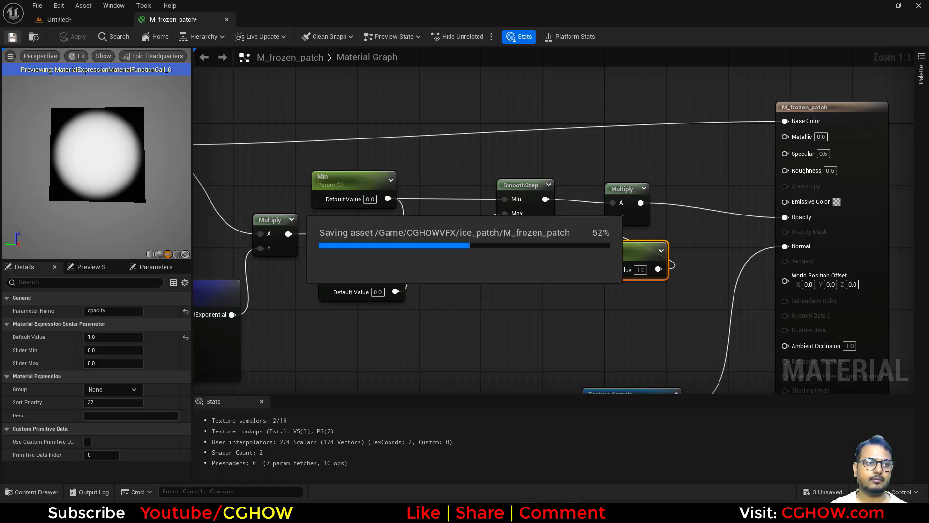
# Open the M_frozen_patch_Inst material instance from the ice_patch folder and place its editor window clear of the decal view.
pyautogui.click(95, 21)
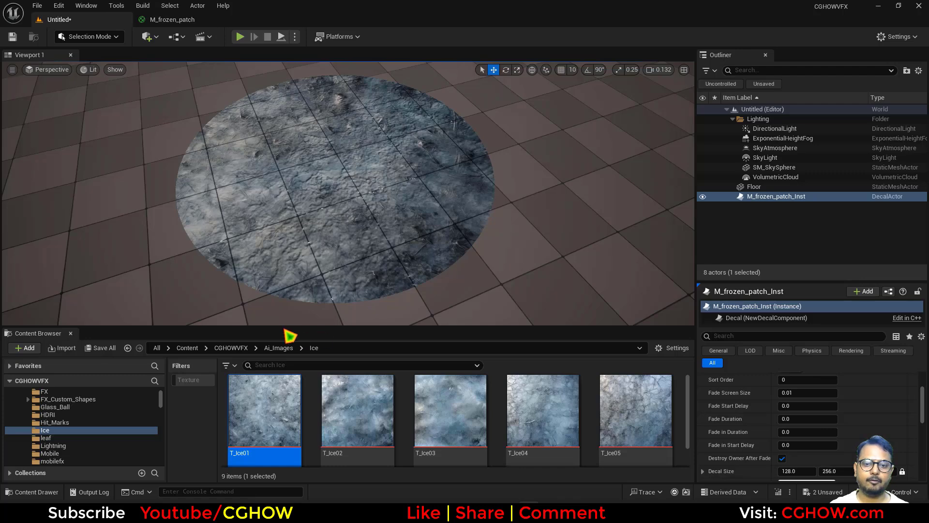
pyautogui.click(193, 21)
pyautogui.click(56, 19)
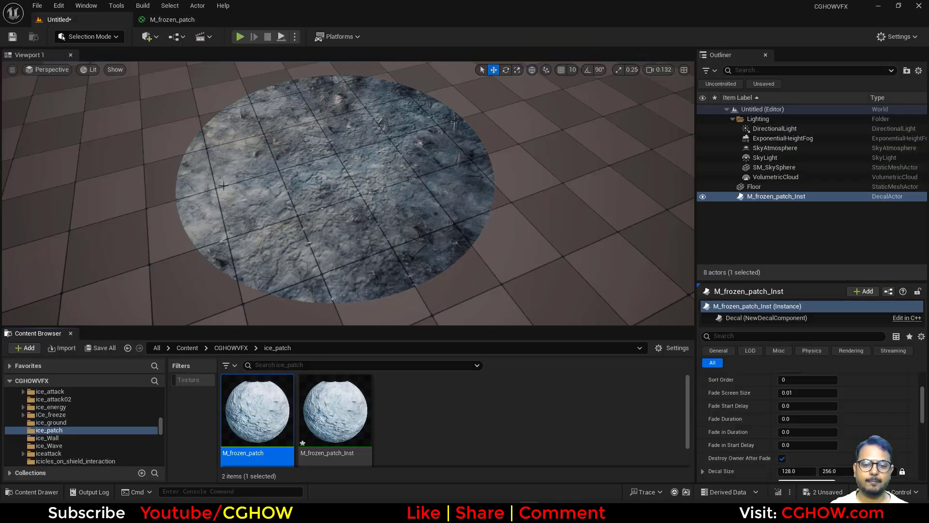
pyautogui.doubleClick(352, 414)
pyautogui.moveTo(273, 21); pyautogui.dragTo(540, 274)
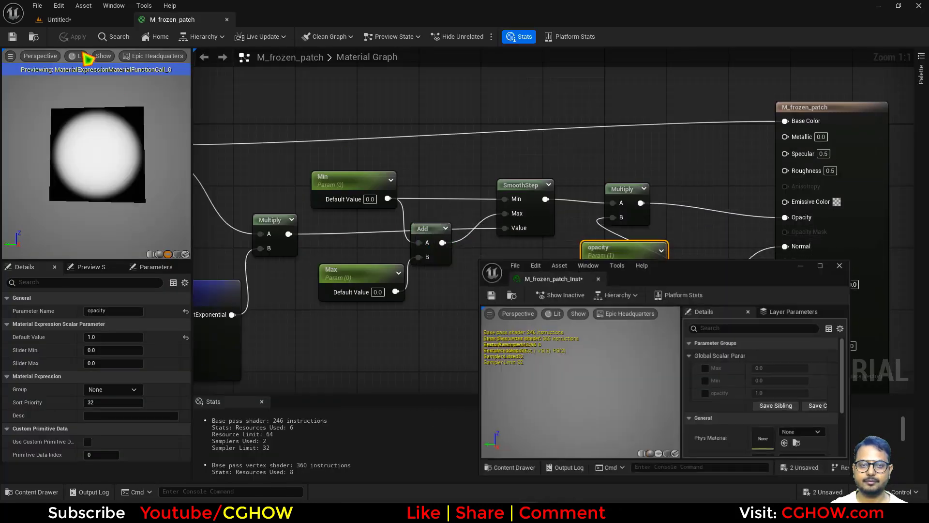
# In the instance, enable the opacity, Min and Max overrides, set Max to 1 and raise opacity to about 34.85.
pyautogui.click(84, 23)
pyautogui.click(707, 394)
pyautogui.click(707, 381)
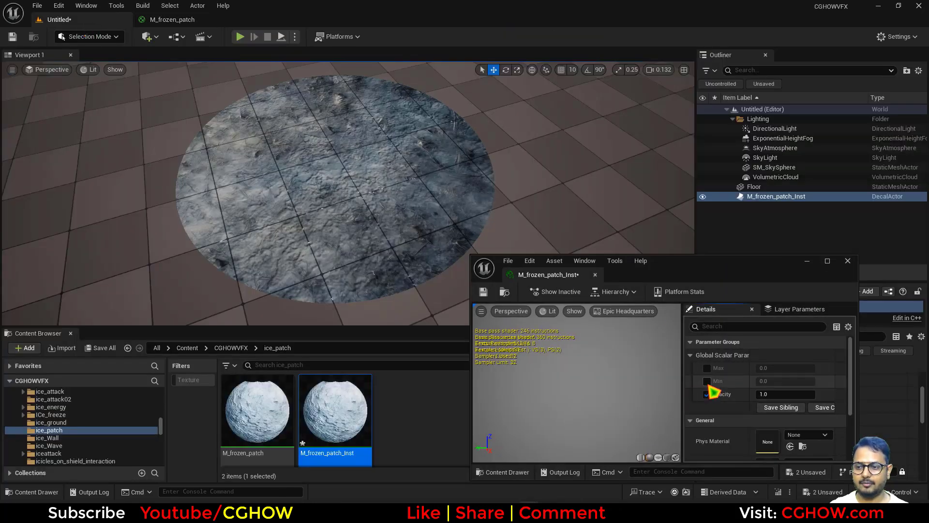
pyautogui.click(707, 368)
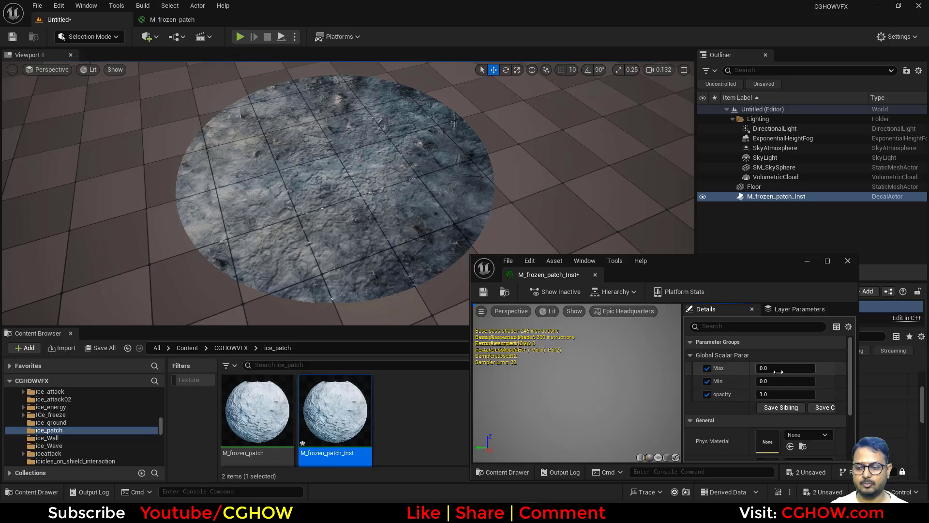
pyautogui.click(777, 372)
pyautogui.write('1')
pyautogui.press('Return')
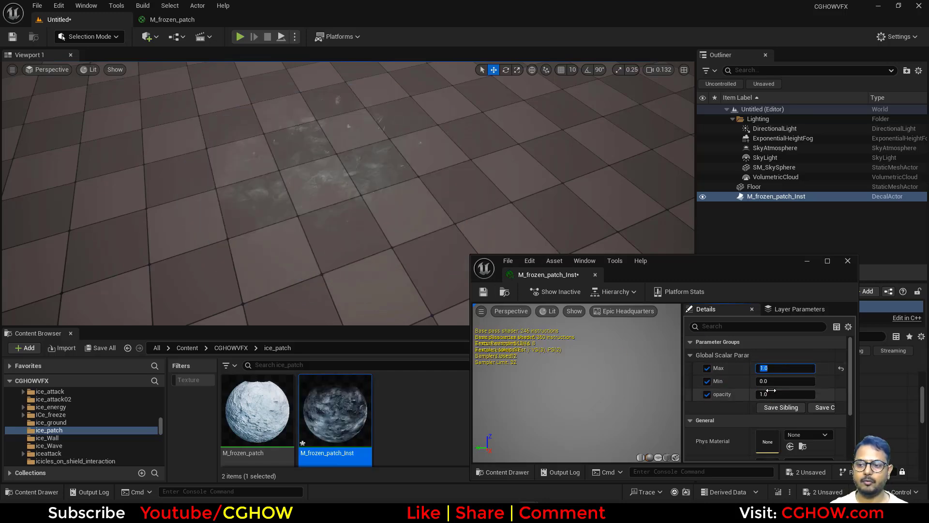
pyautogui.moveTo(778, 395); pyautogui.dragTo(823, 395)
pyautogui.moveTo(464, 193); pyautogui.dragTo(124, 188, button='right')
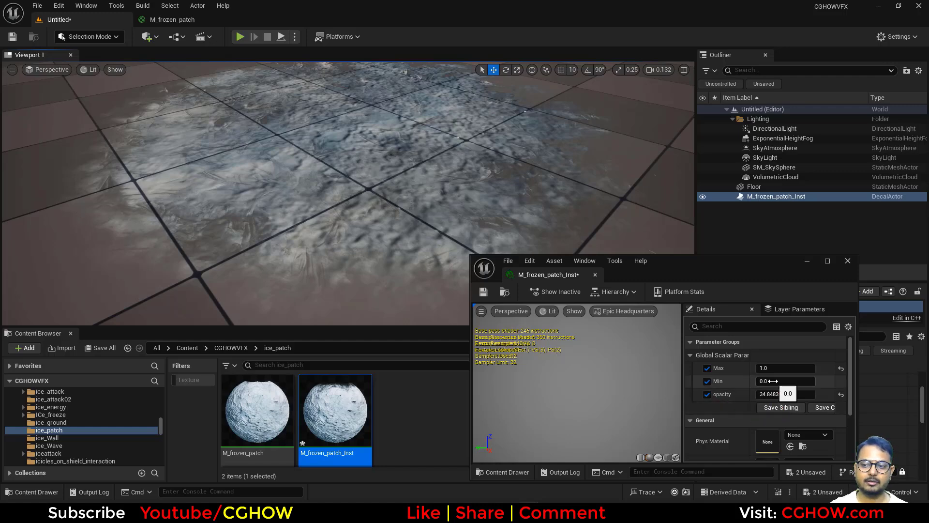
# Try small Min values such as 0.024 and 0.032 on the instance, and return Min to 0.
pyautogui.moveTo(777, 381)
pyautogui.mouseDown()
pyautogui.moveTo(813, 381)
pyautogui.moveTo(779, 381)
pyautogui.mouseUp()
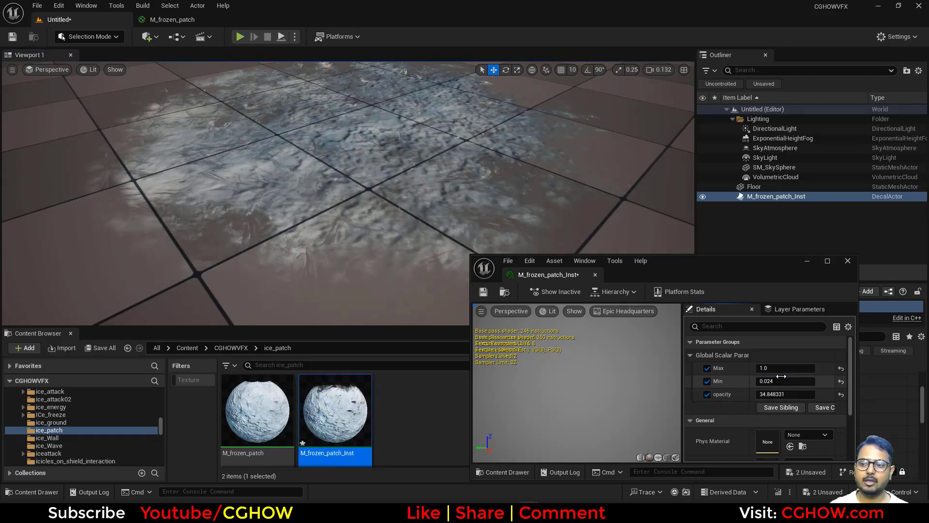
pyautogui.write('0.016')
pyautogui.press('Return')
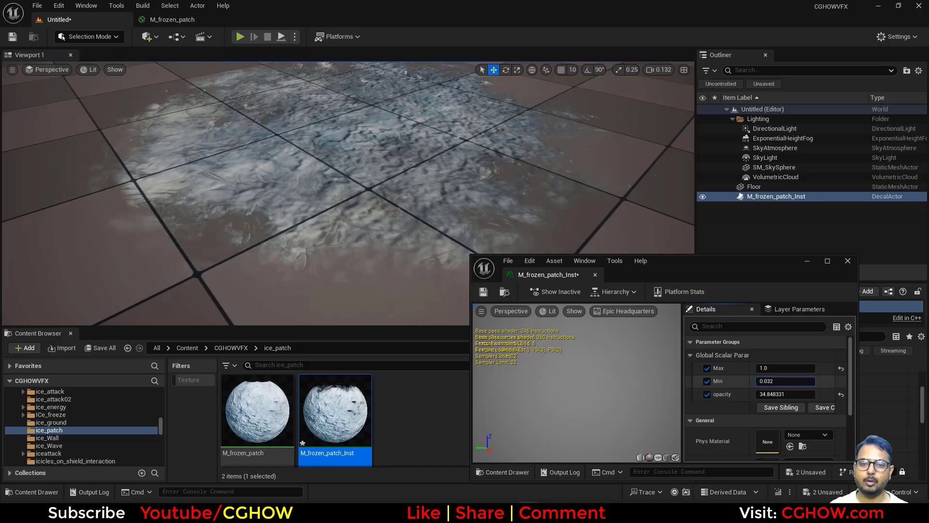
pyautogui.moveTo(780, 381); pyautogui.dragTo(749, 384)
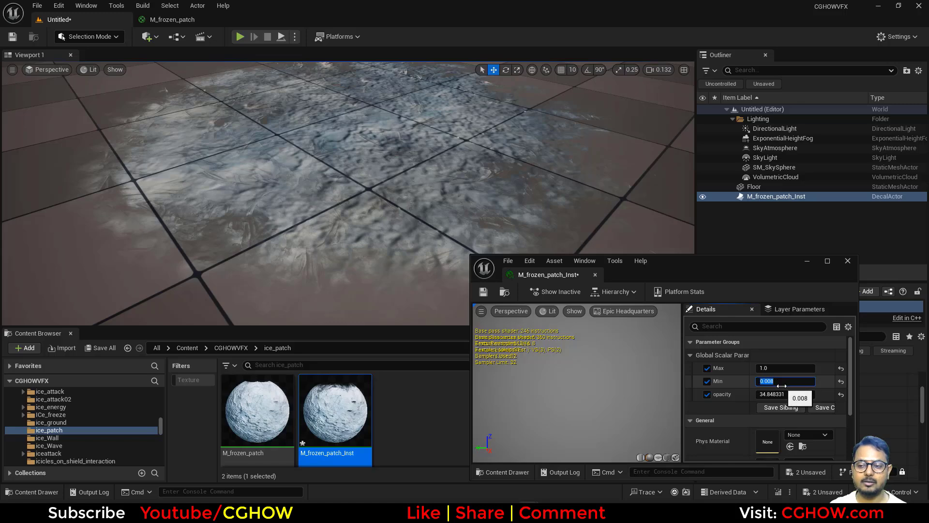
pyautogui.write('0')
# Set the instance's Max to about 0.905 and its opacity to about 19.56.
pyautogui.moveTo(789, 370); pyautogui.dragTo(782, 394)
pyautogui.moveTo(348, 193)
pyautogui.mouseDown(button='right')
pyautogui.moveTo(372, 174)
pyautogui.moveTo(358, 176)
pyautogui.moveTo(348, 203)
pyautogui.moveTo(334, 194)
pyautogui.moveTo(361, 193)
pyautogui.mouseUp(button='right')
pyautogui.moveTo(176, 103); pyautogui.dragTo(176, 103, button='right')
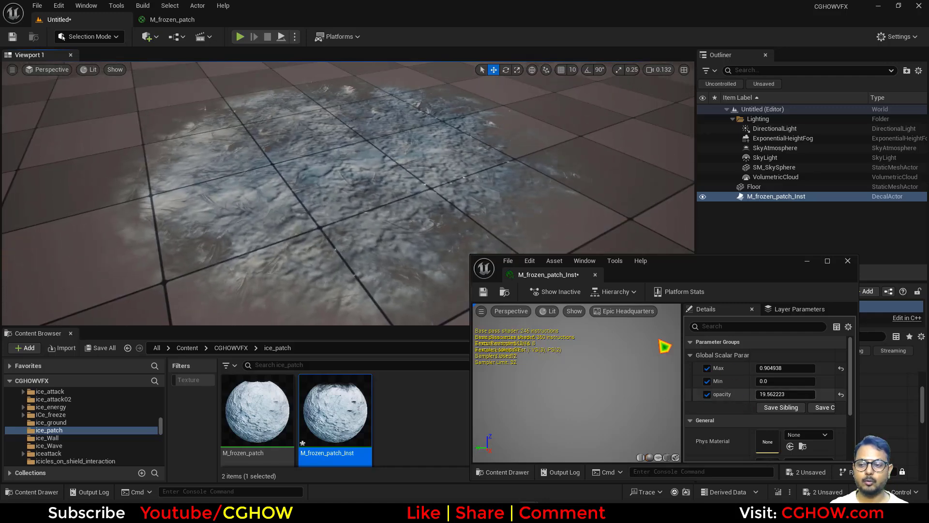
# In the M_frozen_patch graph, move the normal map's Texture Sample farther from the material node and clear the instance window aside.
pyautogui.click(191, 19)
pyautogui.scroll(4, 427, 189)
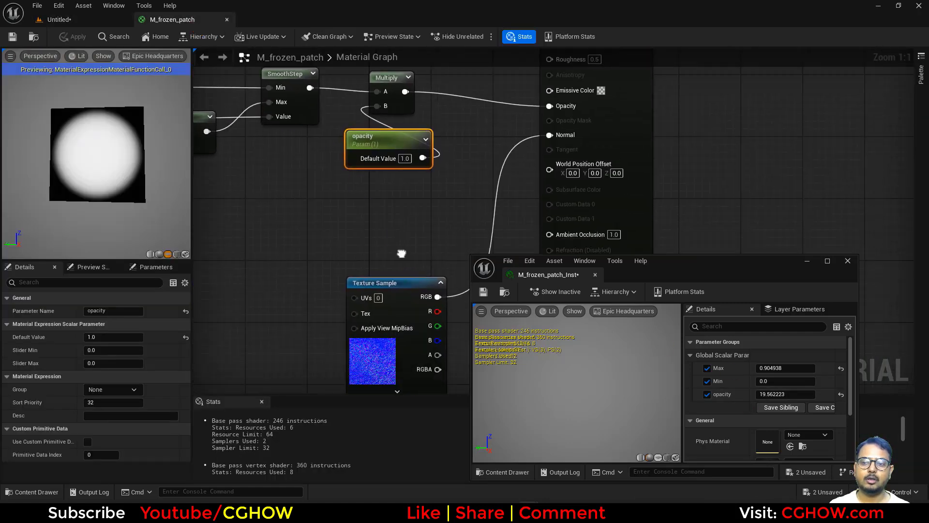
pyautogui.moveTo(307, 244); pyautogui.dragTo(239, 198)
pyautogui.moveTo(314, 196); pyautogui.dragTo(413, 194, button='right')
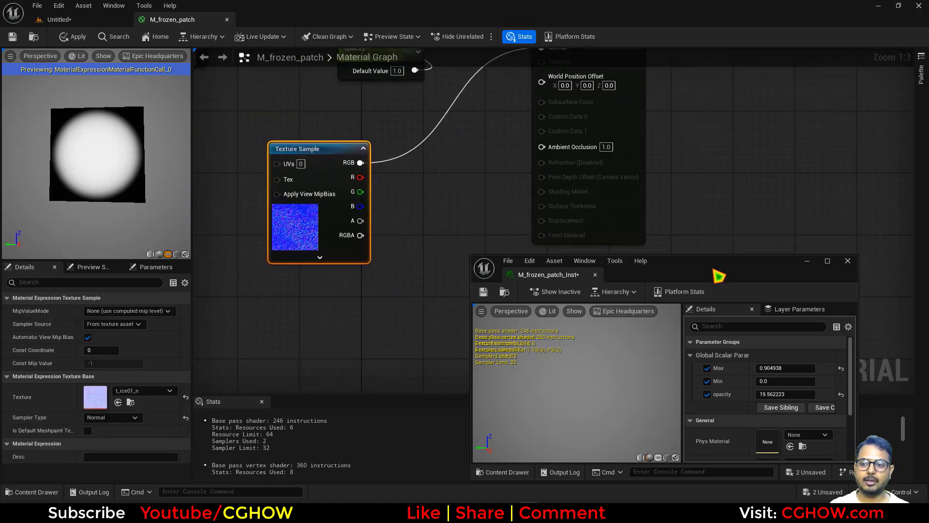
pyautogui.moveTo(710, 263); pyautogui.dragTo(808, 383)
pyautogui.moveTo(418, 258); pyautogui.dragTo(539, 320, button='right')
pyautogui.moveTo(421, 283); pyautogui.dragTo(388, 290)
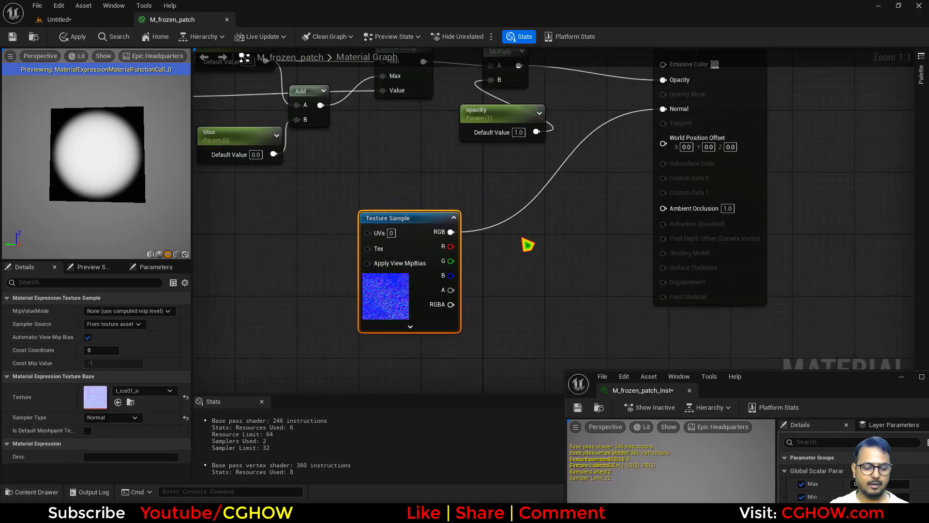
# Add a FlattenNormal node between the normal map's RGB output and the material's Normal input.
pyautogui.rightClick(527, 244)
pyautogui.write('flatten')
pyautogui.click(556, 290)
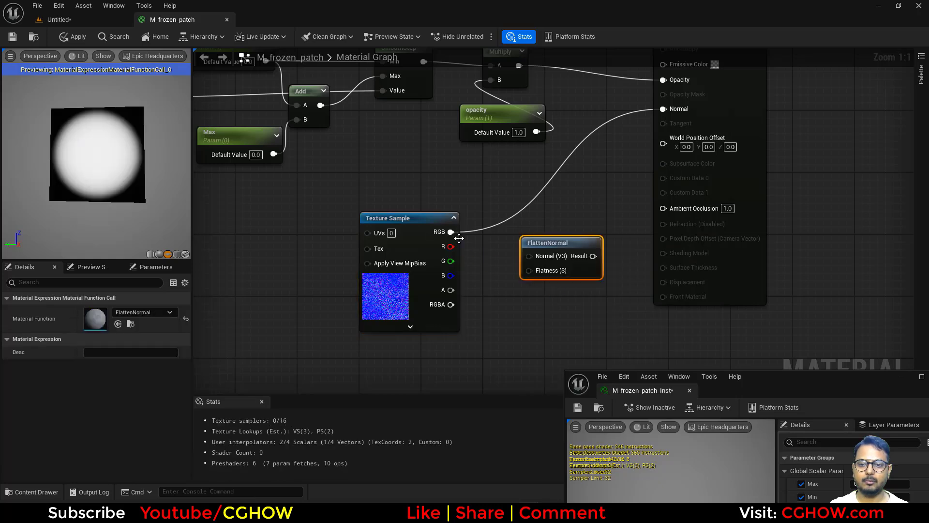
pyautogui.moveTo(450, 232); pyautogui.dragTo(538, 266)
pyautogui.moveTo(594, 256); pyautogui.dragTo(663, 109)
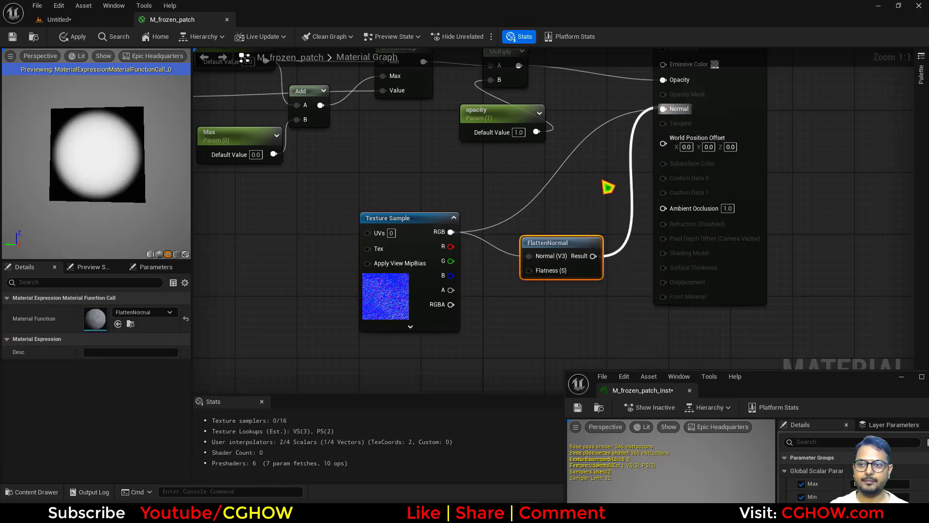
# Promote FlattenNormal's Flatness (S) input to a parameter and place the parameter node below the normal map's Texture Sample.
pyautogui.rightClick(525, 275)
pyautogui.click(601, 344)
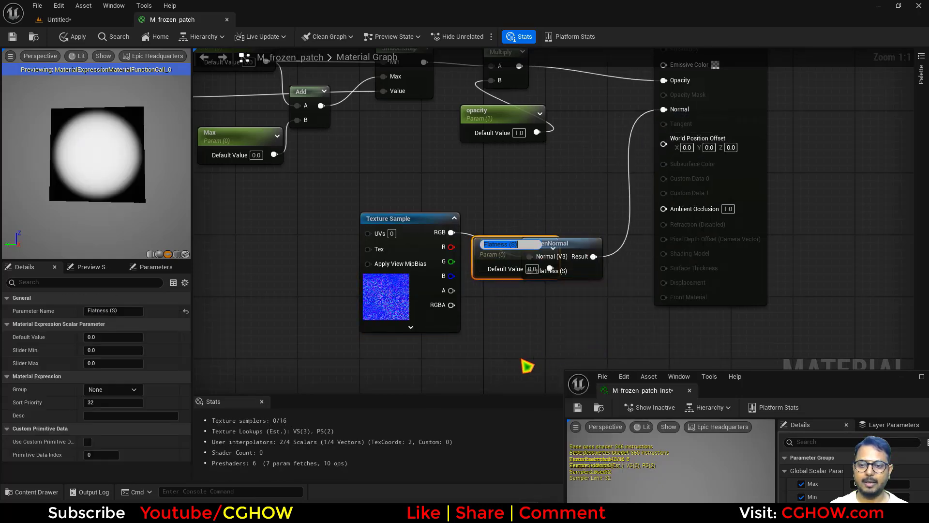
pyautogui.moveTo(499, 245); pyautogui.dragTo(477, 358)
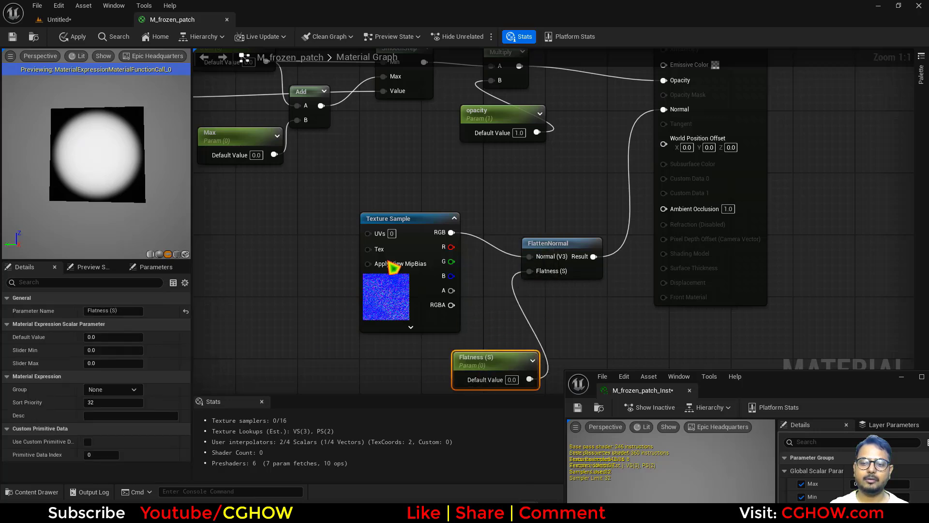
pyautogui.moveTo(522, 392); pyautogui.dragTo(480, 353, button='right')
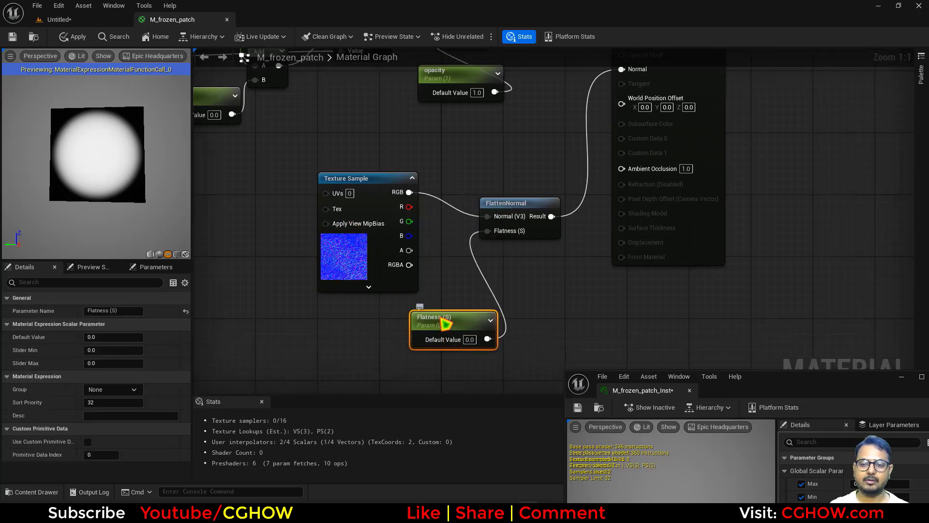
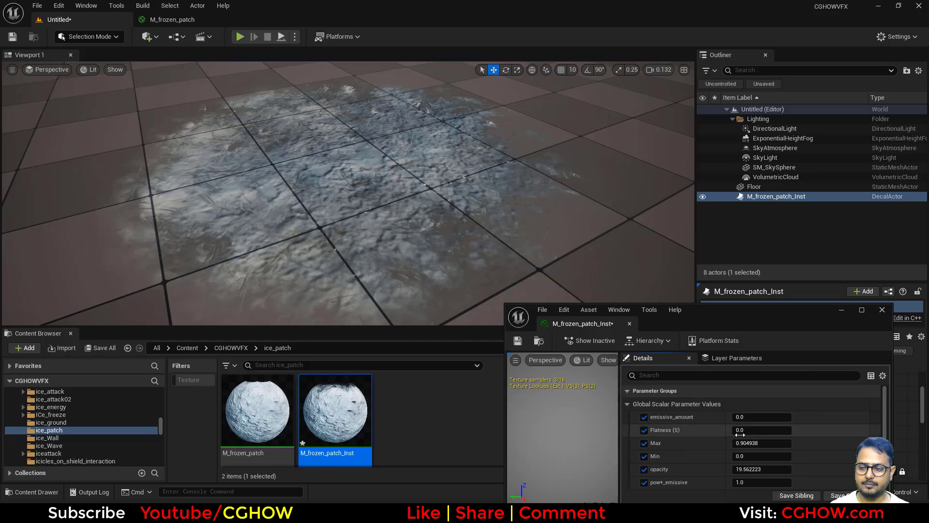
# In the instance, set emissive_amount to 0.464, pow+_emissive to about 3.76 and Flatness (S) to about 2.25.
pyautogui.moveTo(758, 417); pyautogui.dragTo(794, 416)
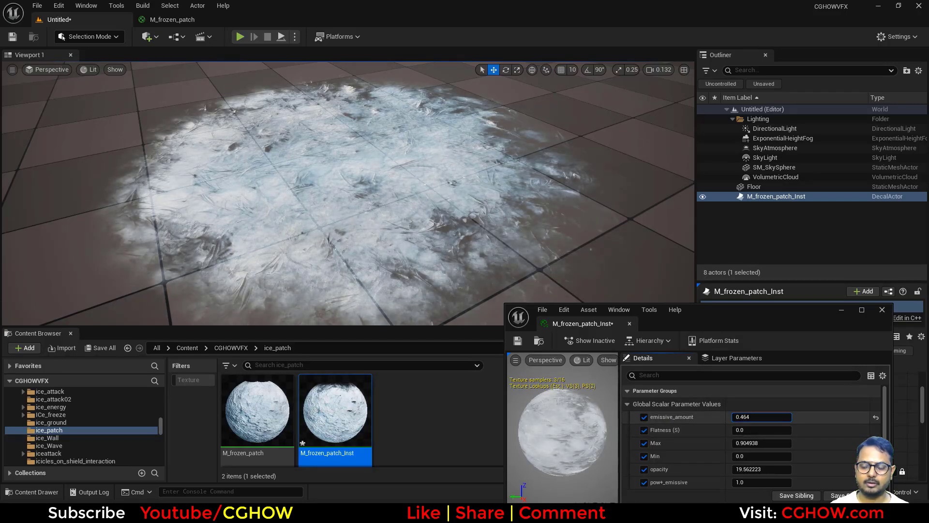
pyautogui.moveTo(761, 482); pyautogui.dragTo(784, 482)
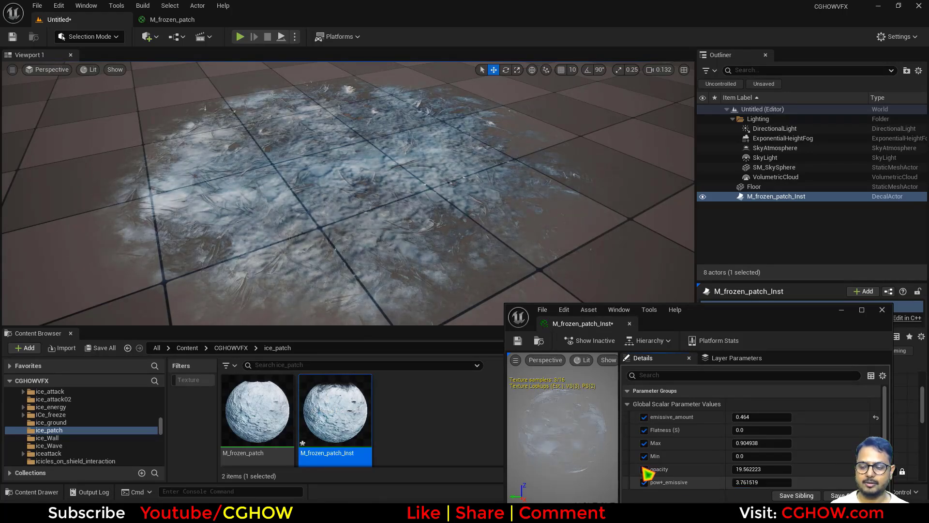
pyautogui.moveTo(745, 432); pyautogui.dragTo(767, 431)
pyautogui.moveTo(387, 203)
pyautogui.keyDown('alt'); pyautogui.mouseDown()
pyautogui.moveTo(465, 193)
pyautogui.moveTo(339, 181)
pyautogui.moveTo(378, 193)
pyautogui.mouseUp(); pyautogui.keyUp('alt')
# Make room before the M_frozen_patch result node, promote its Roughness input to a parameter and position that parameter node.
pyautogui.click(181, 23)
pyautogui.moveTo(610, 167); pyautogui.dragTo(402, 174, button='right')
pyautogui.moveTo(488, 156); pyautogui.dragTo(604, 155)
pyautogui.scroll(3, 563, 156)
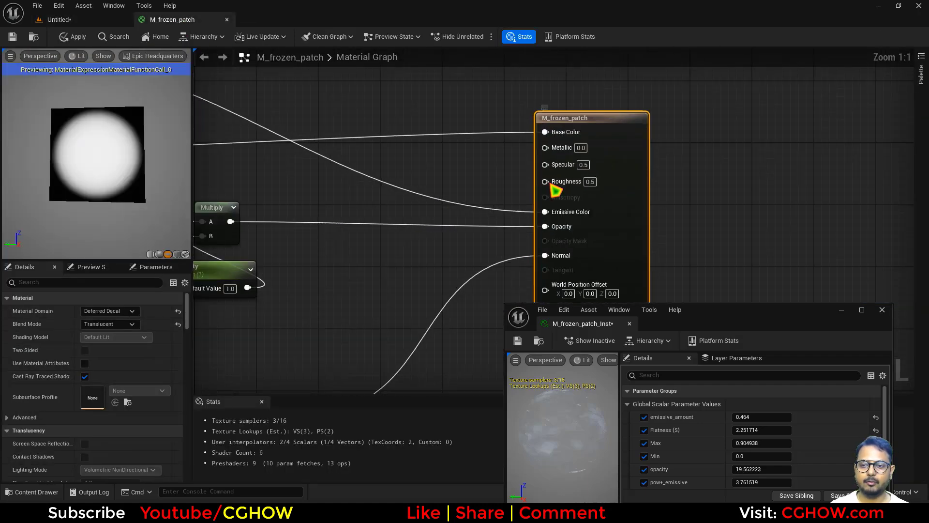
pyautogui.rightClick(552, 186)
pyautogui.click(530, 224)
pyautogui.moveTo(463, 128); pyautogui.dragTo(409, 210)
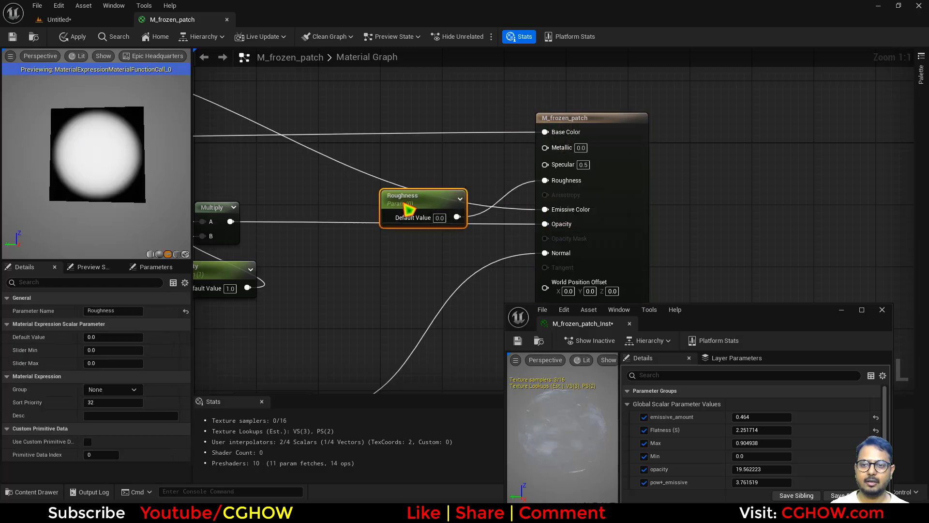
# Promote the material's Specular input to a parameter, place it above the Roughness parameter and save the material.
pyautogui.rightClick(545, 164)
pyautogui.click(598, 204)
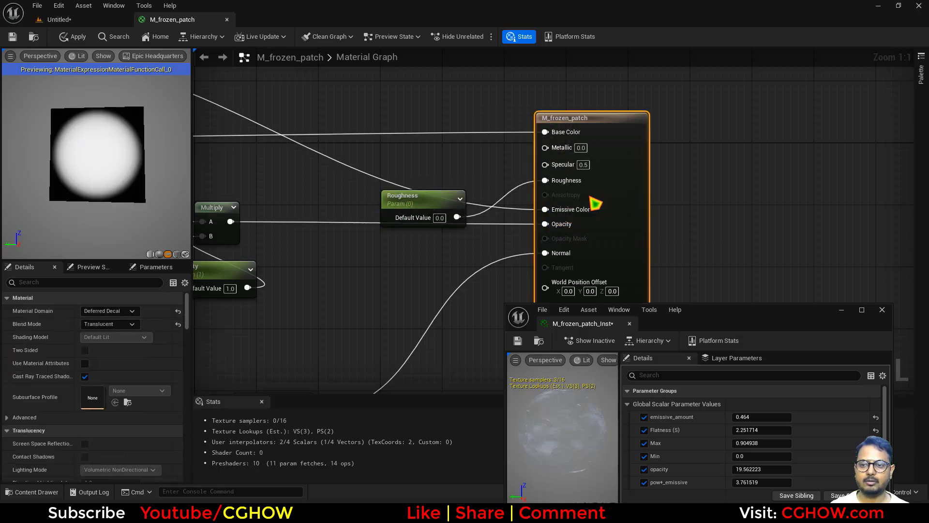
pyautogui.moveTo(500, 145); pyautogui.dragTo(433, 149)
pyautogui.scroll(-3, 380, 228)
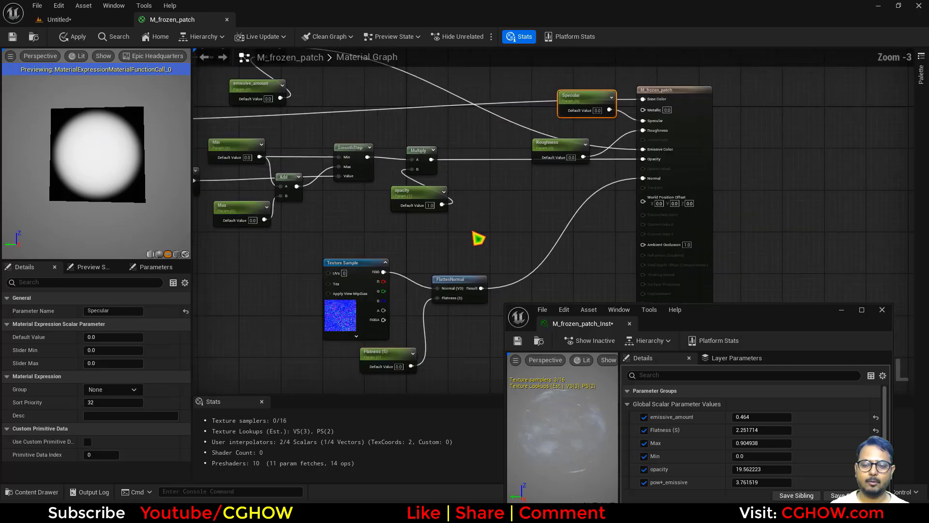
pyautogui.hotkey('ctrl', 's')
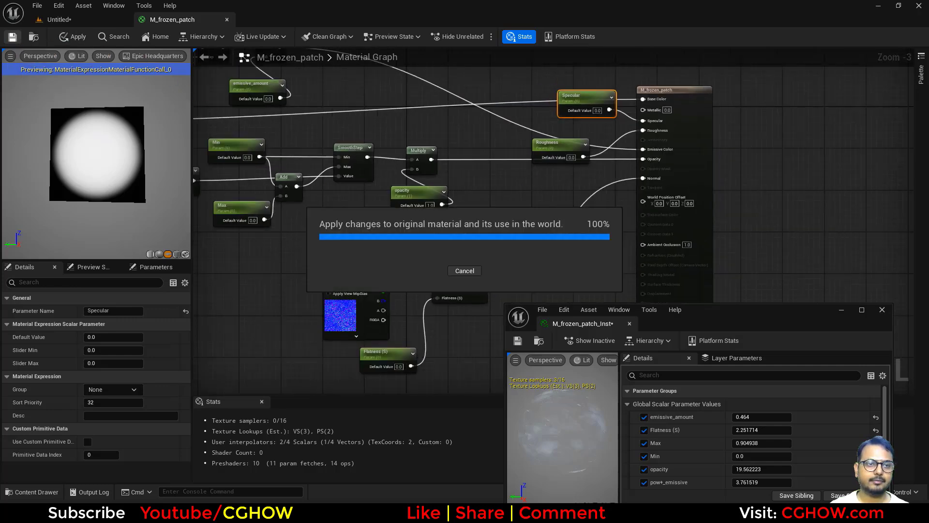
# In the material instance, enable the Roughness and Specular overrides and set Specular to 1.
pyautogui.click(58, 20)
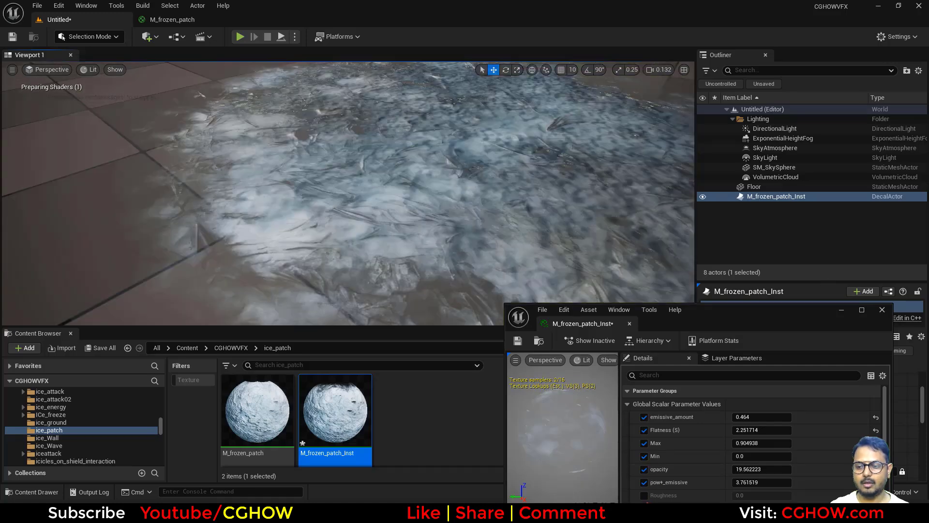
pyautogui.click(644, 495)
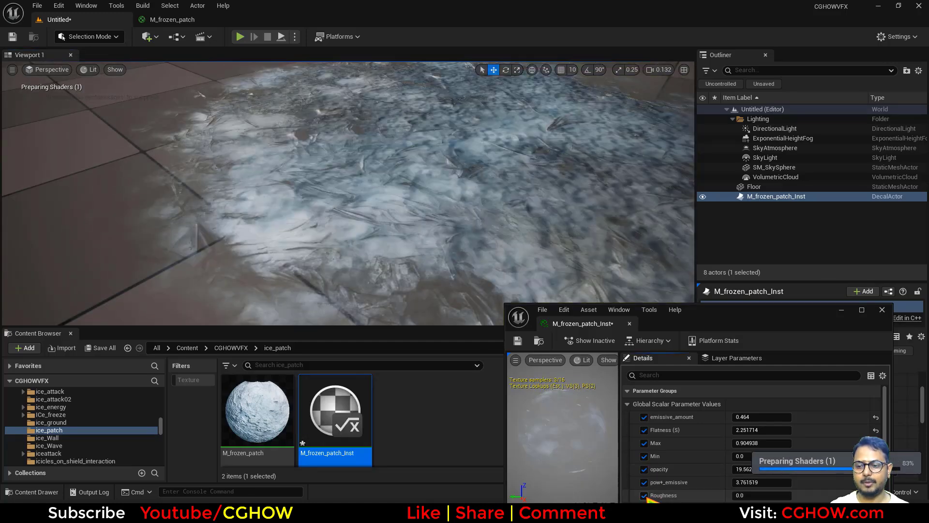
pyautogui.moveTo(710, 323); pyautogui.dragTo(701, 267)
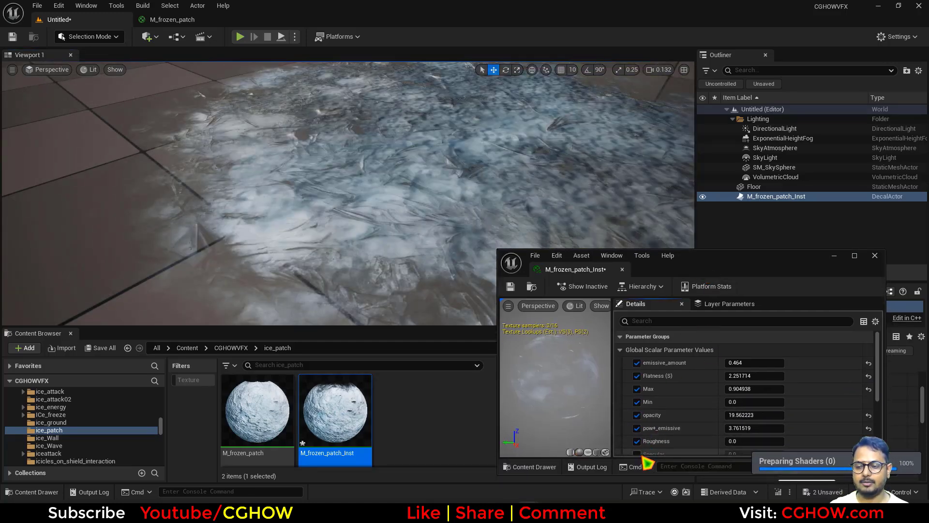
pyautogui.click(739, 451)
pyautogui.write('1')
pyautogui.press('Return')
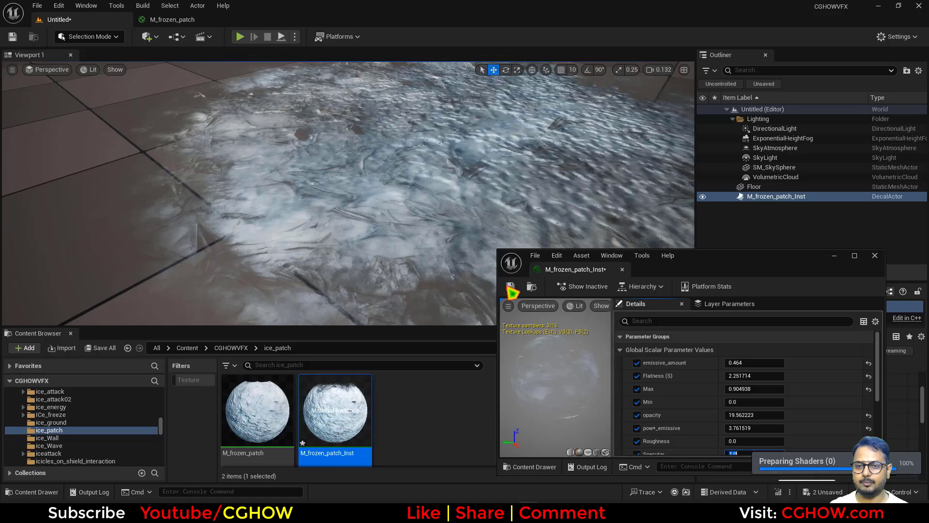
# Lower the instance's Flatness (S) to about 1.78 while viewing the decal from a low angle.
pyautogui.moveTo(412, 213); pyautogui.dragTo(343, 199, button='right')
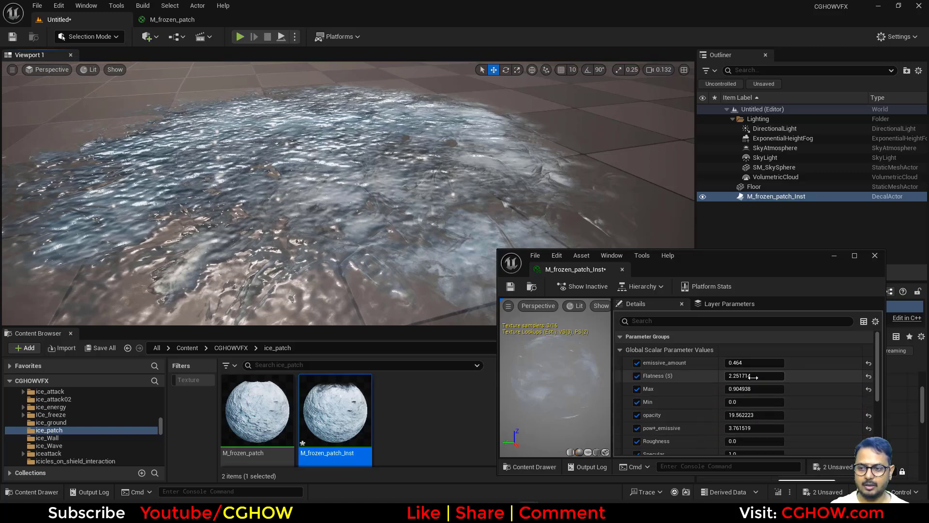
pyautogui.moveTo(753, 376); pyautogui.dragTo(736, 377)
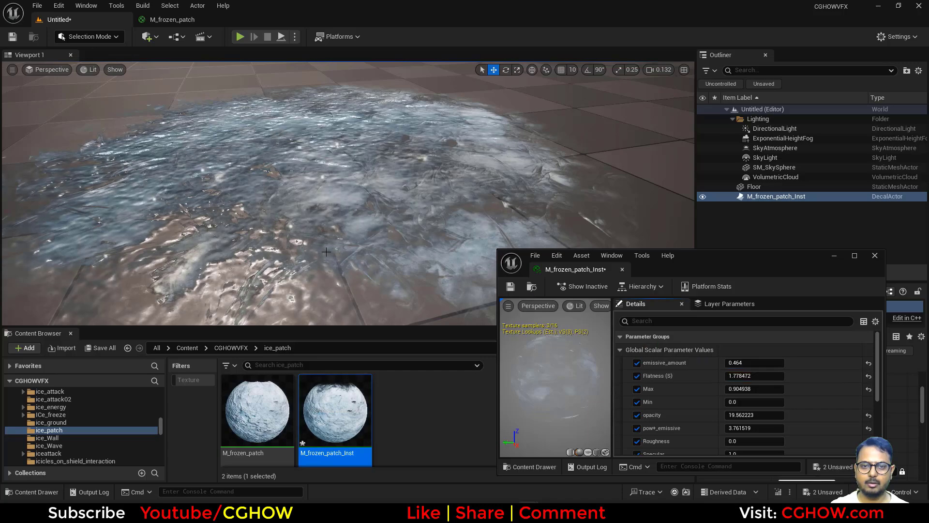
# Set the material instance's Specular to 0.168 and Roughness to 0.344 while viewing the decal from different angles.
pyautogui.keyDown('alt'); pyautogui.moveTo(339, 203); pyautogui.dragTo(475, 231); pyautogui.keyUp('alt')
pyautogui.scroll(-2, 770, 440)
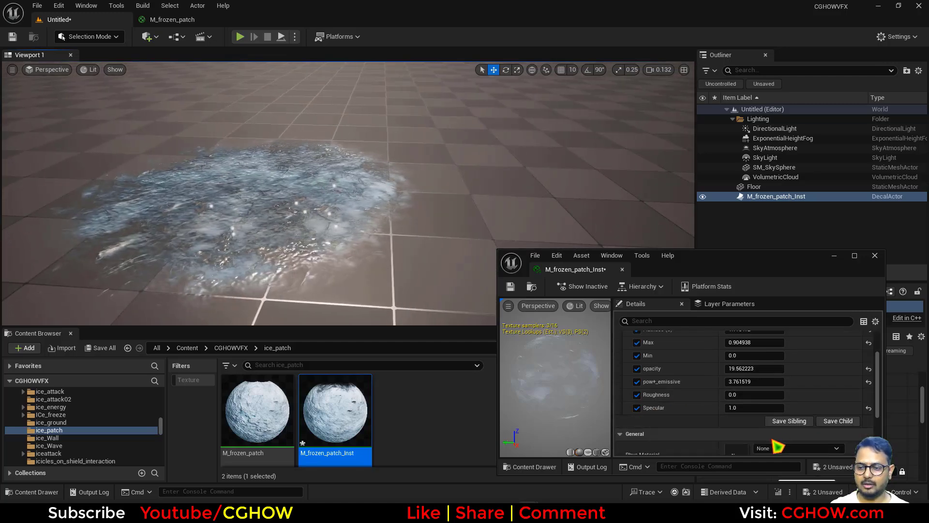
pyautogui.moveTo(750, 407)
pyautogui.mouseDown()
pyautogui.moveTo(736, 407)
pyautogui.moveTo(748, 407)
pyautogui.mouseUp()
pyautogui.moveTo(750, 394)
pyautogui.mouseDown()
pyautogui.moveTo(760, 394)
pyautogui.moveTo(750, 395)
pyautogui.mouseUp()
pyautogui.keyDown('alt'); pyautogui.moveTo(426, 213); pyautogui.dragTo(484, 220, button='right'); pyautogui.keyUp('alt')
pyautogui.moveTo(348, 194); pyautogui.dragTo(422, 235, button='right')
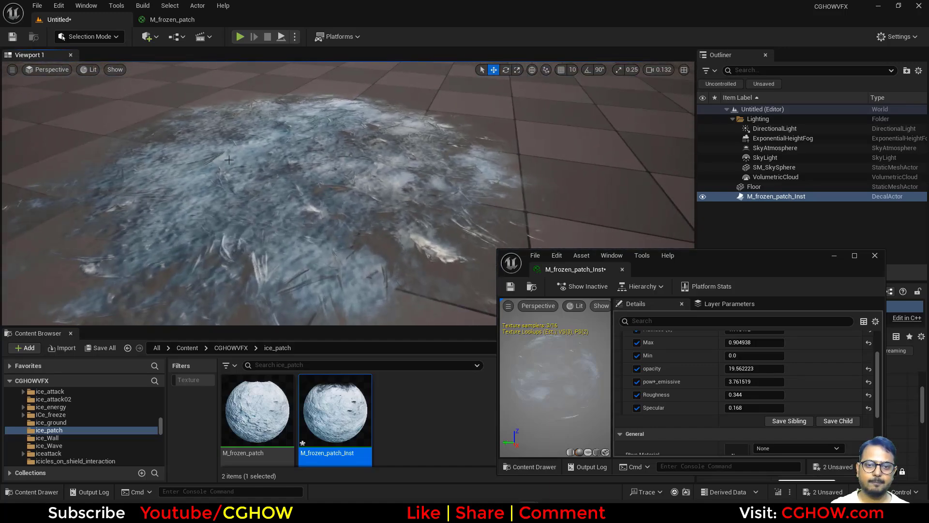
# In the M_frozen_patch graph, add a TexCoord node feeding a Multiply and connect it to the ice color Texture Sample's UVs.
pyautogui.click(194, 20)
pyautogui.moveTo(381, 284); pyautogui.dragTo(480, 212, button='right')
pyautogui.moveTo(310, 157); pyautogui.dragTo(380, 368, button='right')
pyautogui.moveTo(295, 358); pyautogui.dragTo(263, 203, button='right')
pyautogui.scroll(-2, 323, 240)
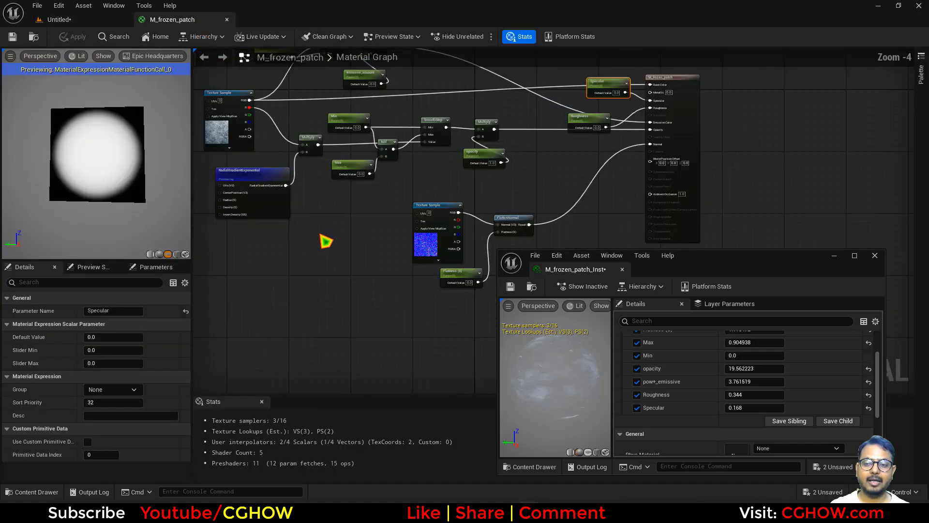
pyautogui.scroll(3, 315, 220)
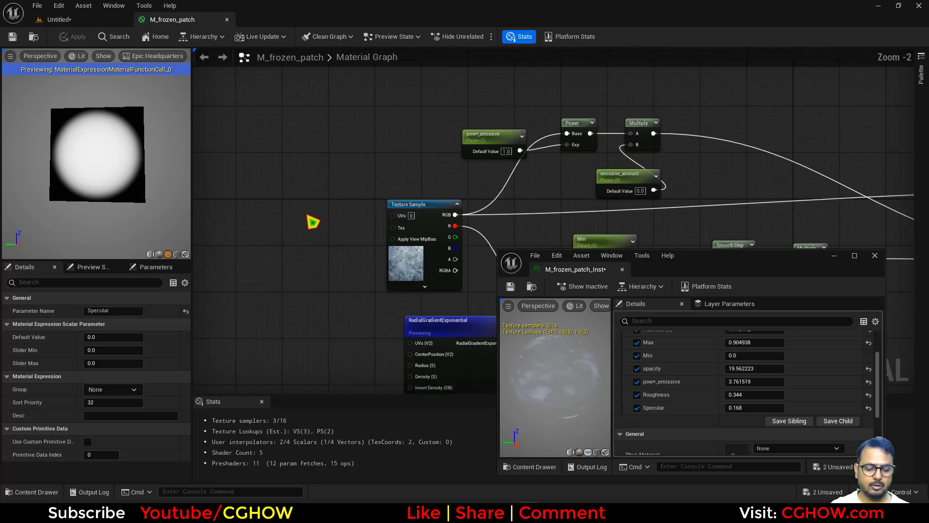
pyautogui.click(271, 208)
pyautogui.click(307, 201)
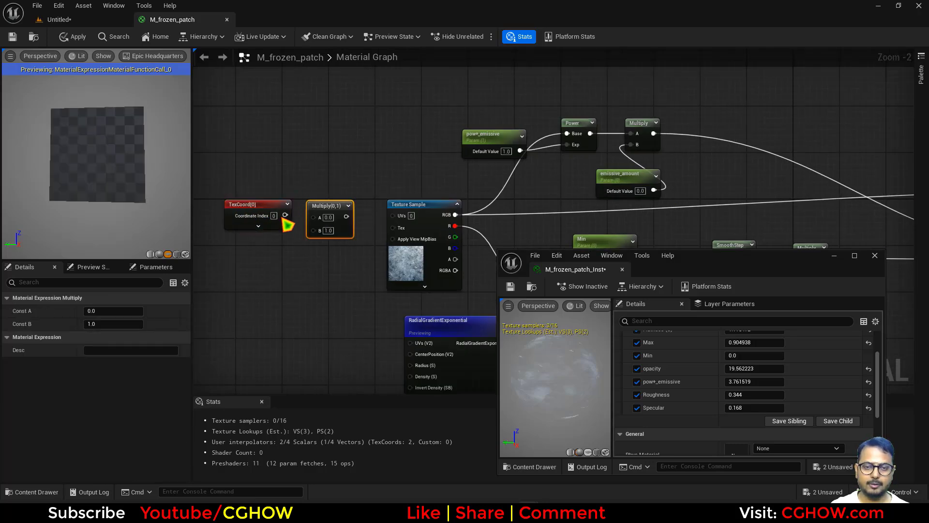
pyautogui.moveTo(285, 215); pyautogui.dragTo(317, 225)
pyautogui.moveTo(400, 220); pyautogui.dragTo(393, 214)
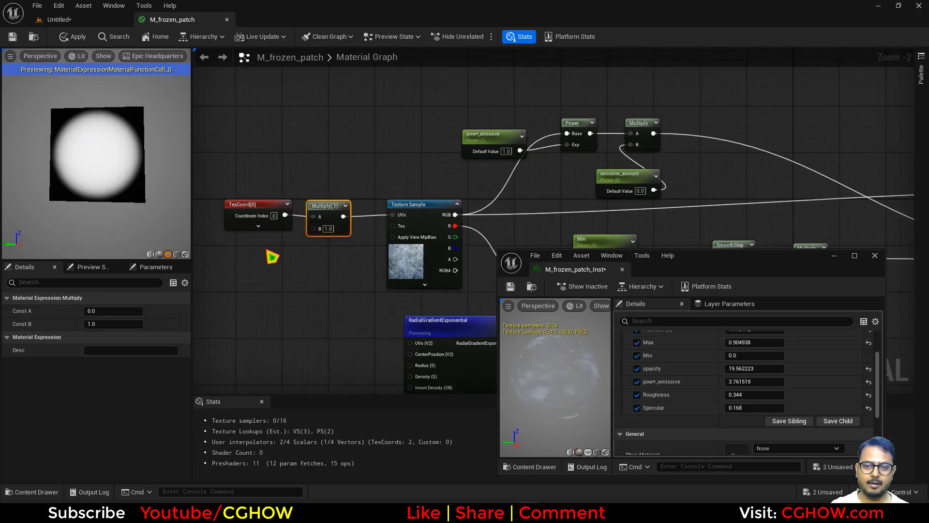
# Add a scalar parameter named tile with default value 1 and connect it to the UV Multiply's B input.
pyautogui.click(269, 255)
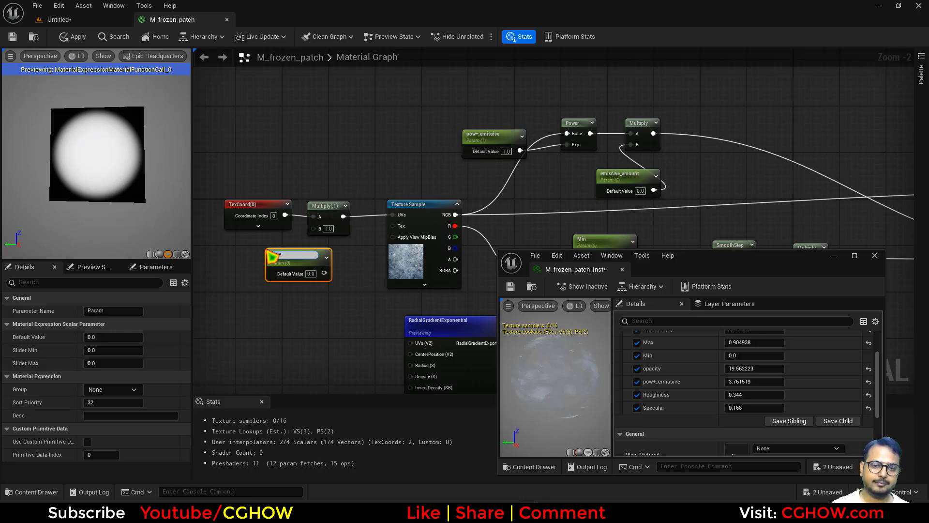
pyautogui.click(315, 316)
pyautogui.write('1')
pyautogui.press('Return')
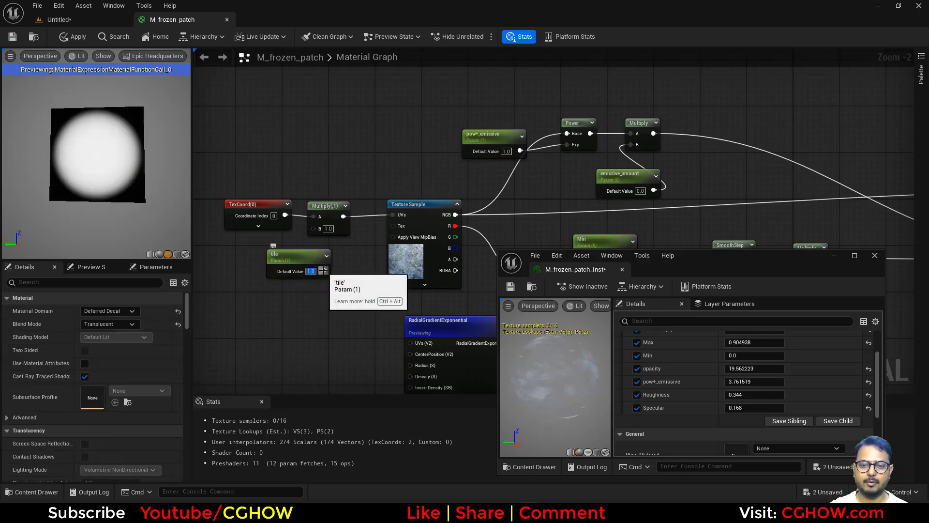
pyautogui.moveTo(324, 270); pyautogui.dragTo(323, 240)
# Duplicate the tiling nodes for the normal map's UVs, rename the copied parameter tile_normal and save the material.
pyautogui.moveTo(252, 173); pyautogui.dragTo(336, 322)
pyautogui.moveTo(334, 364); pyautogui.dragTo(127, 180, button='right')
pyautogui.hotkey('ctrl', 'v')
pyautogui.click(304, 236)
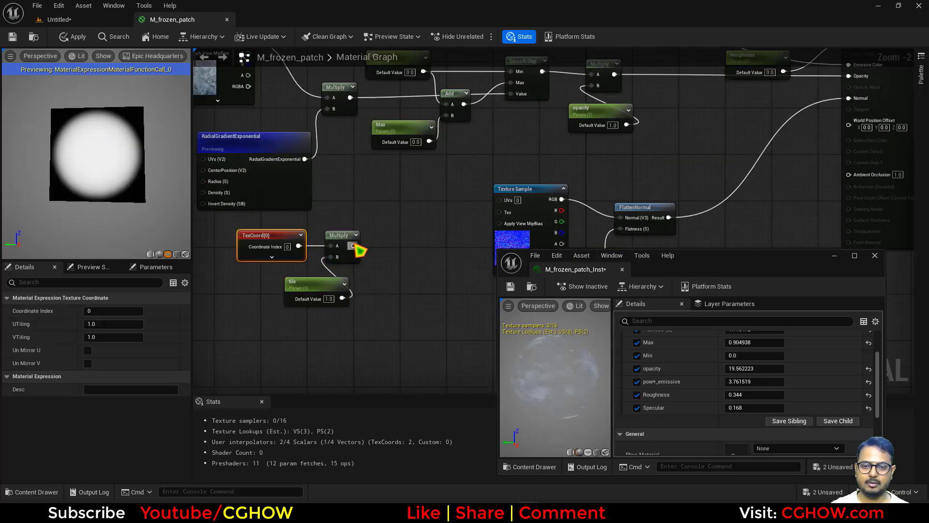
pyautogui.moveTo(354, 246); pyautogui.dragTo(500, 199)
pyautogui.click(317, 278)
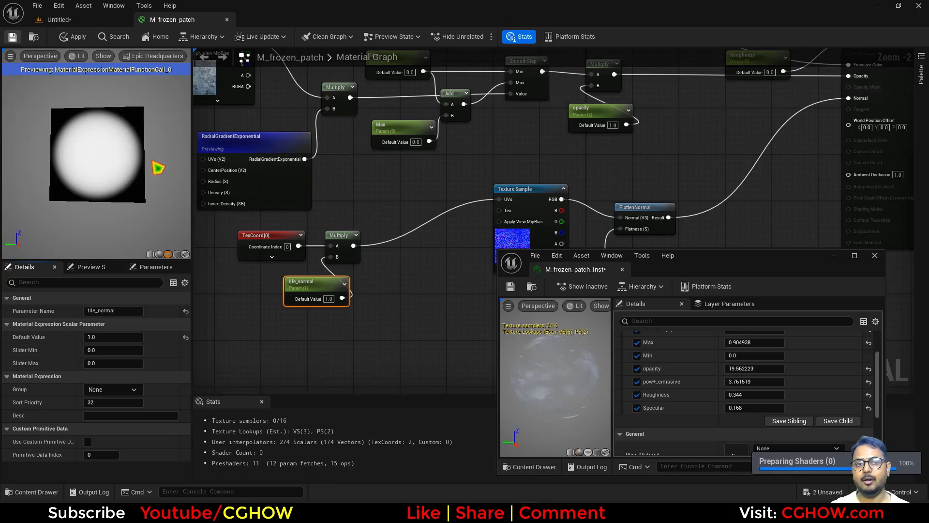
pyautogui.hotkey('ctrl', 's')
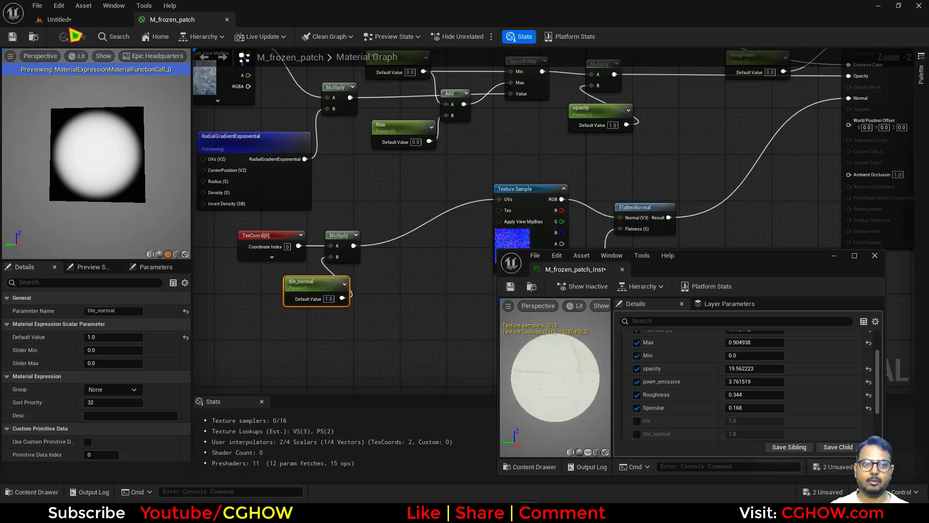
# Return to the level, enable the tile override in the material instance, try changing its value and set it back to 1.
pyautogui.click(68, 19)
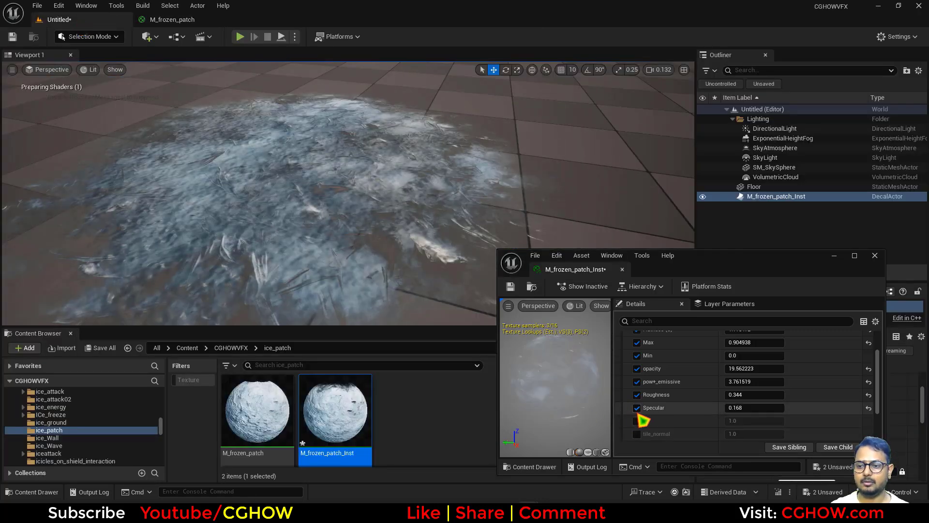
pyautogui.click(637, 421)
pyautogui.moveTo(760, 421)
pyautogui.mouseDown()
pyautogui.moveTo(733, 420)
pyautogui.moveTo(760, 421)
pyautogui.mouseUp()
pyautogui.click(761, 420)
pyautogui.write('1')
pyautogui.press('Return')
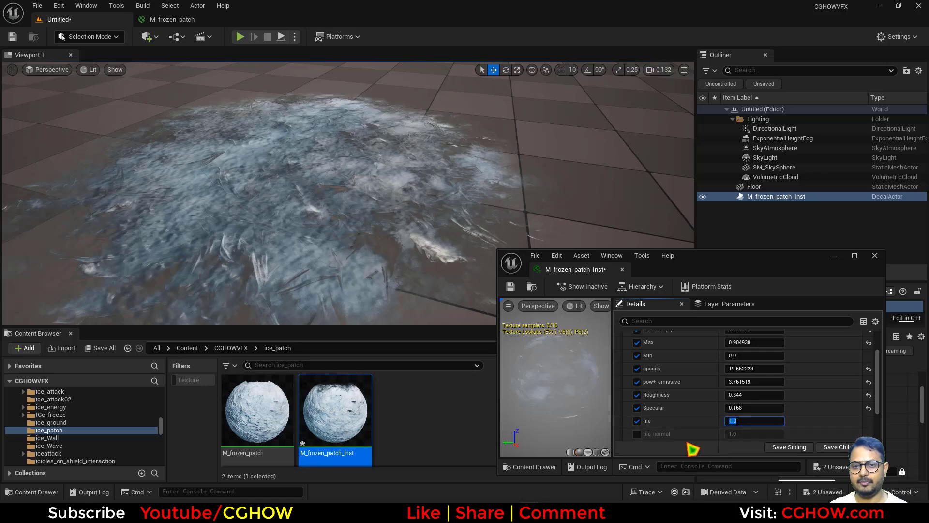
# Enable the tile_normal override, lower it to 0.24 and reduce Flatness (S) to about -0.04.
pyautogui.moveTo(751, 430); pyautogui.dragTo(726, 430)
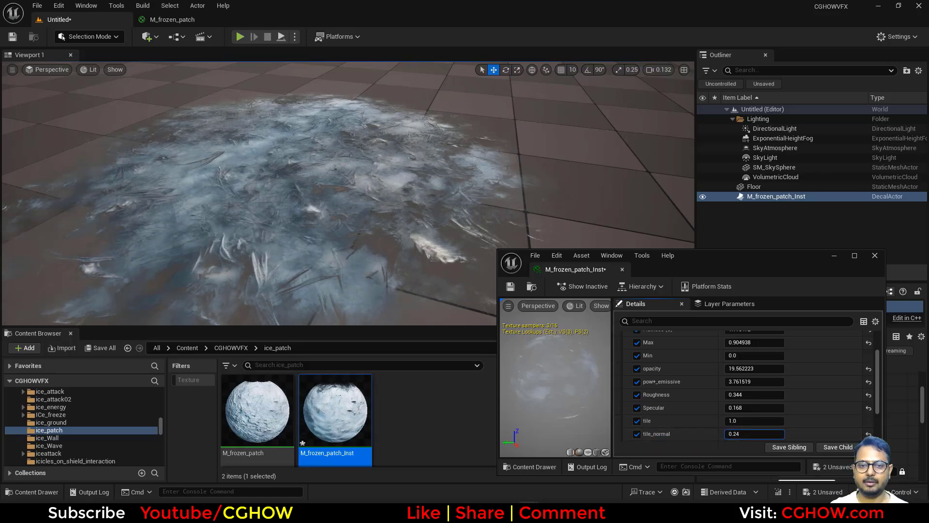
pyautogui.scroll(2, 730, 375)
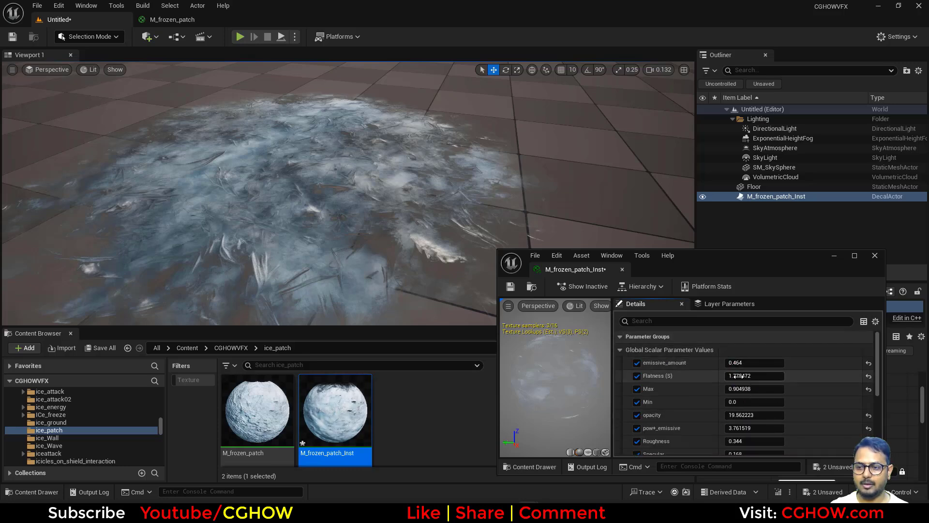
pyautogui.moveTo(737, 376)
pyautogui.mouseDown()
pyautogui.moveTo(756, 376)
pyautogui.moveTo(731, 375)
pyautogui.mouseUp()
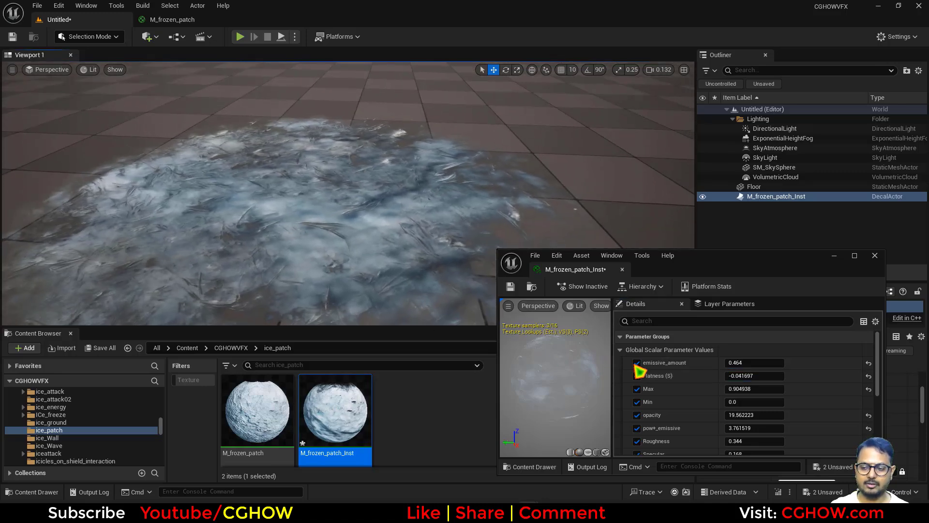
# Set the instance's tile_normal to 1 and raise Flatness (S) to about 2.26.
pyautogui.scroll(-3, 748, 416)
pyautogui.moveTo(758, 420); pyautogui.dragTo(763, 419)
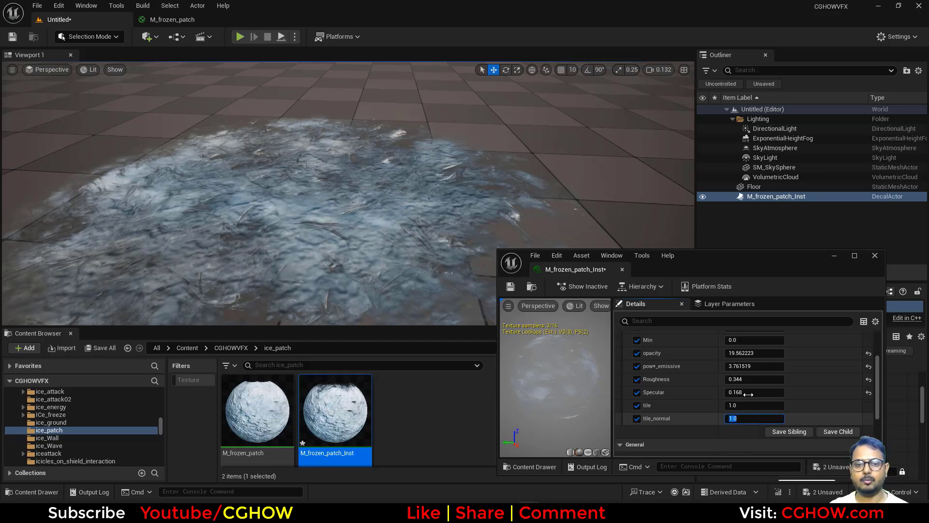
pyautogui.scroll(3, 748, 383)
pyautogui.moveTo(757, 378); pyautogui.dragTo(775, 378)
pyautogui.moveTo(411, 193); pyautogui.dragTo(397, 218, button='right')
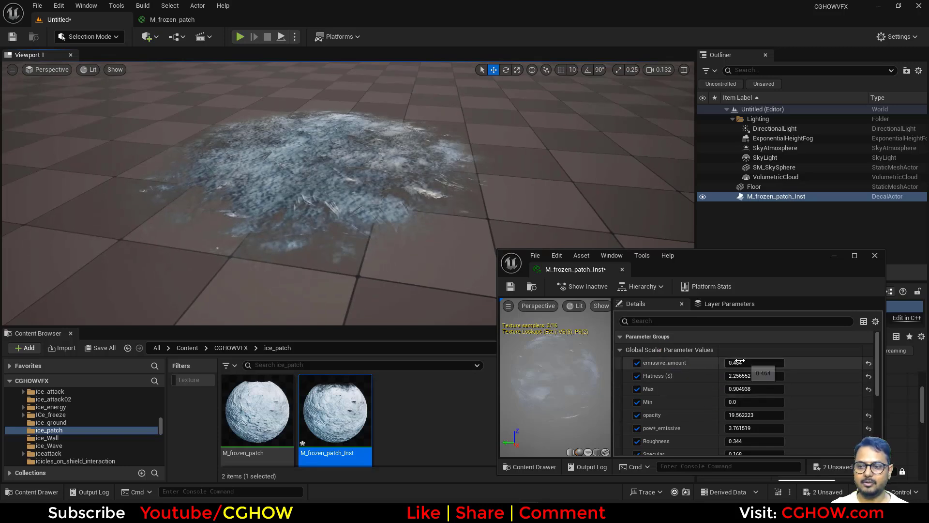
# Raise the instance's emissive_amount to about 7.23 and pow+_emissive to about 6.14.
pyautogui.moveTo(743, 363); pyautogui.dragTo(760, 363)
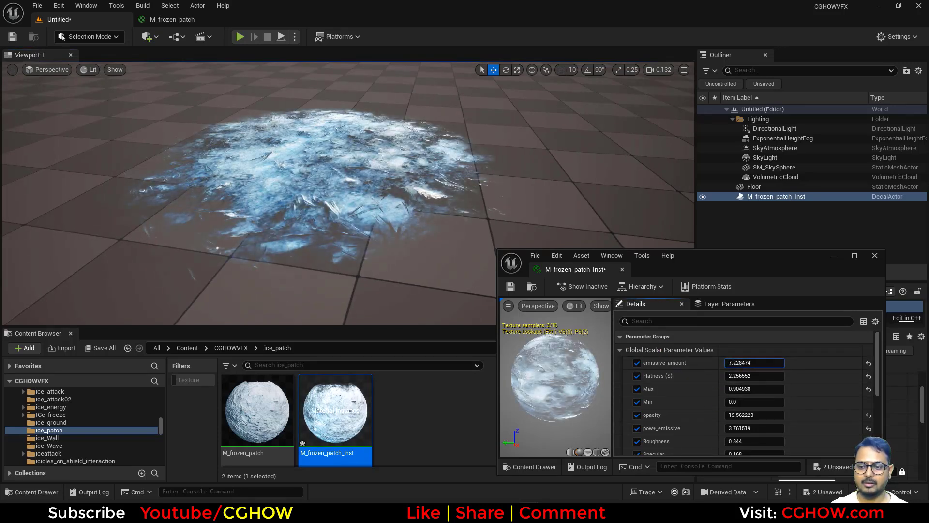
pyautogui.scroll(-2, 743, 428)
pyautogui.scroll(-2, 733, 436)
pyautogui.scroll(2, 731, 416)
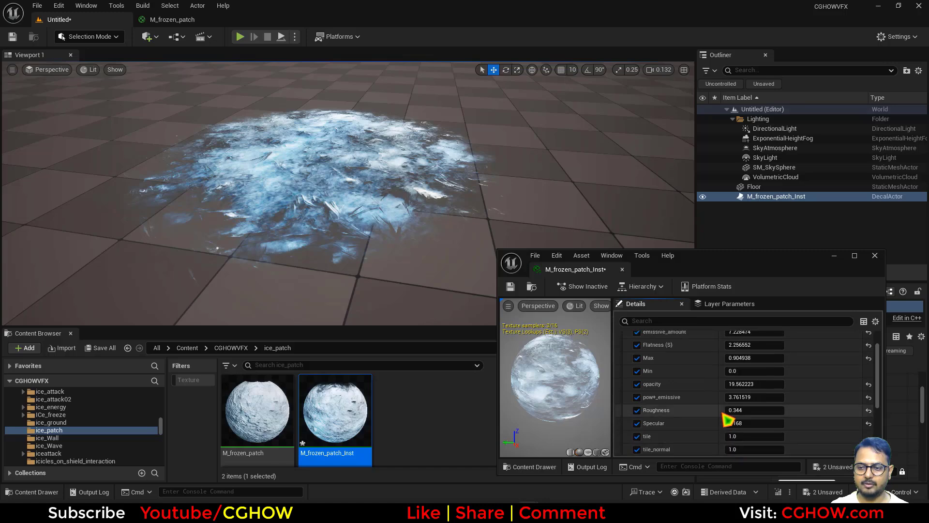
pyautogui.moveTo(739, 397)
pyautogui.mouseDown()
pyautogui.moveTo(762, 397)
pyautogui.moveTo(741, 397)
pyautogui.mouseUp()
# Set emissive_amount to about 5.41 and pow+_emissive to about 5.14, viewing the patch up close and from farther away.
pyautogui.press('w')
pyautogui.moveTo(455, 208); pyautogui.dragTo(292, 232, button='right')
pyautogui.press('s')
pyautogui.scroll(2, 755, 401)
pyautogui.moveTo(745, 364); pyautogui.dragTo(726, 364)
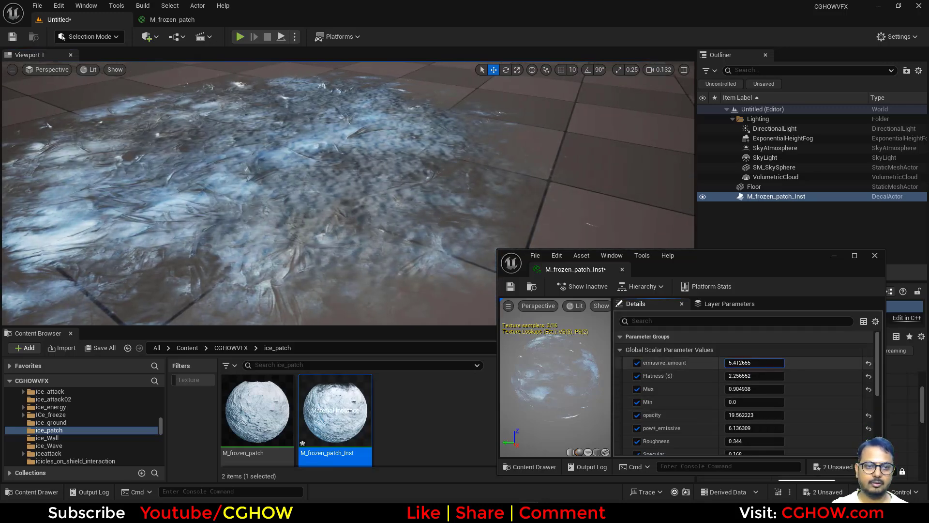
pyautogui.scroll(-2, 758, 404)
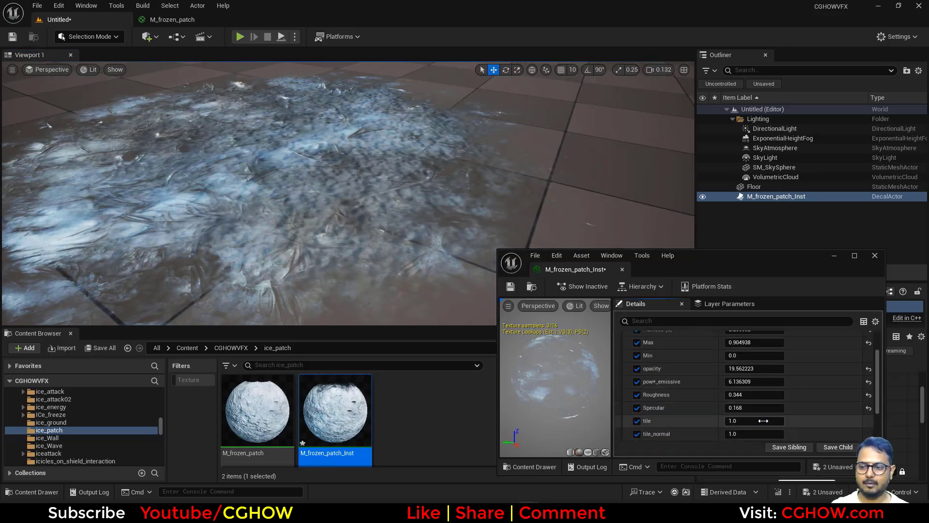
pyautogui.moveTo(763, 383); pyautogui.dragTo(755, 382)
pyautogui.moveTo(455, 295)
pyautogui.keyDown('alt'); pyautogui.mouseDown(button='right')
pyautogui.moveTo(396, 295)
pyautogui.moveTo(451, 287)
pyautogui.mouseUp(button='right'); pyautogui.keyUp('alt')
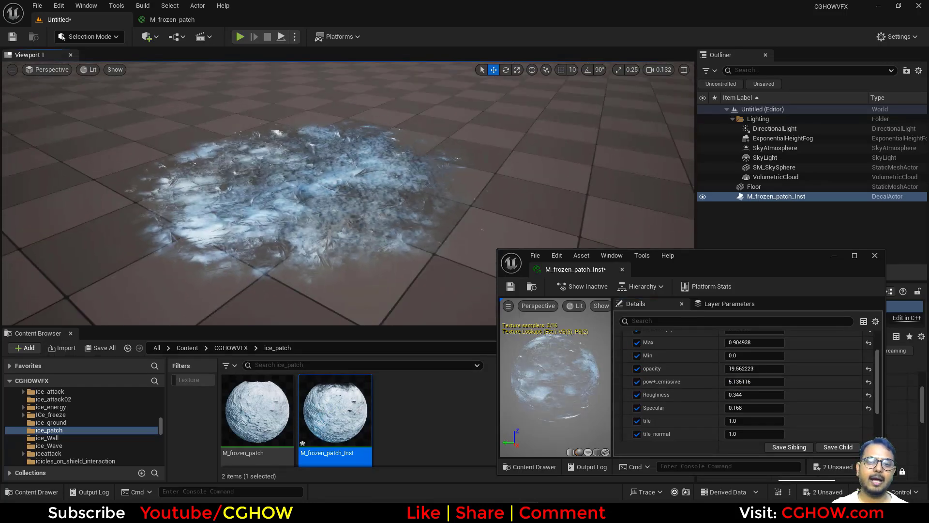
pyautogui.press('w')
pyautogui.press('s')
pyautogui.press('s')
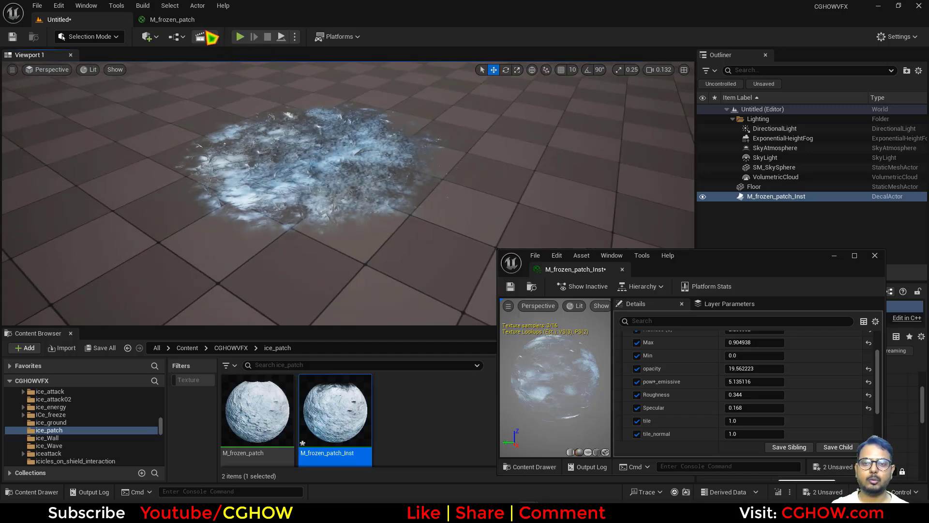
# In the M_frozen_patch graph, move the RadialGradientExponential node further left, away from the Multiply it feeds.
pyautogui.click(190, 20)
pyautogui.moveTo(299, 247); pyautogui.dragTo(475, 249, button='right')
pyautogui.moveTo(476, 249); pyautogui.dragTo(314, 226)
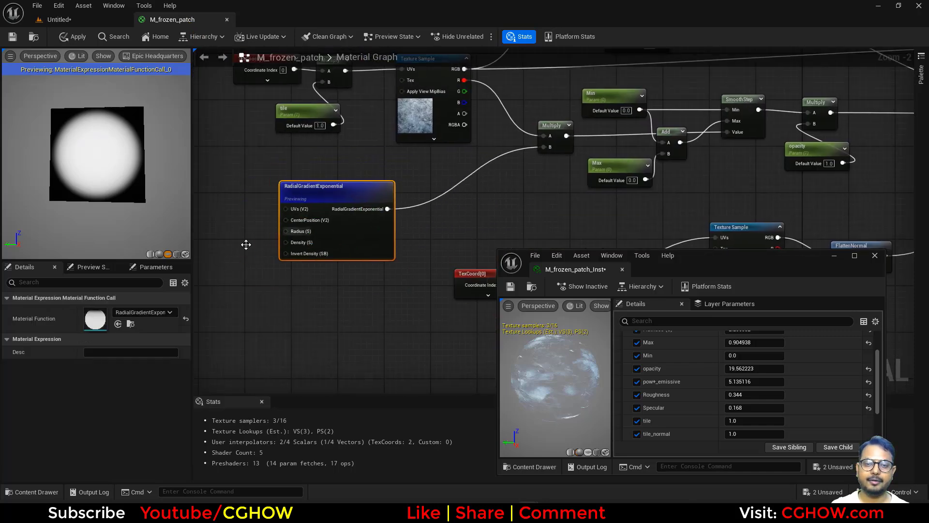
pyautogui.moveTo(245, 242); pyautogui.dragTo(409, 263, button='right')
# Promote the RadialGradientExponential's Radius (S) input to a parameter with default value 0.5 and place it to the node's lower left.
pyautogui.scroll(2, 432, 259)
pyautogui.rightClick(425, 248)
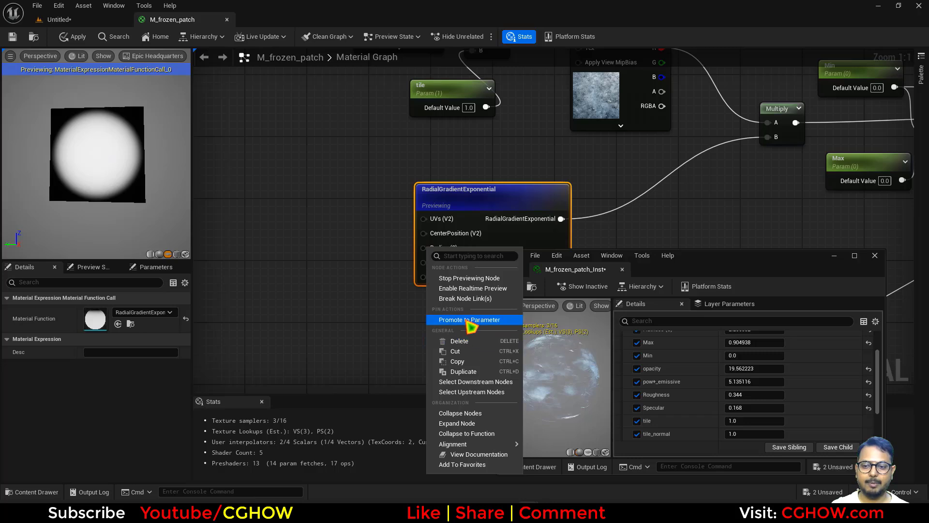
pyautogui.click(309, 290)
pyautogui.rightClick(432, 250)
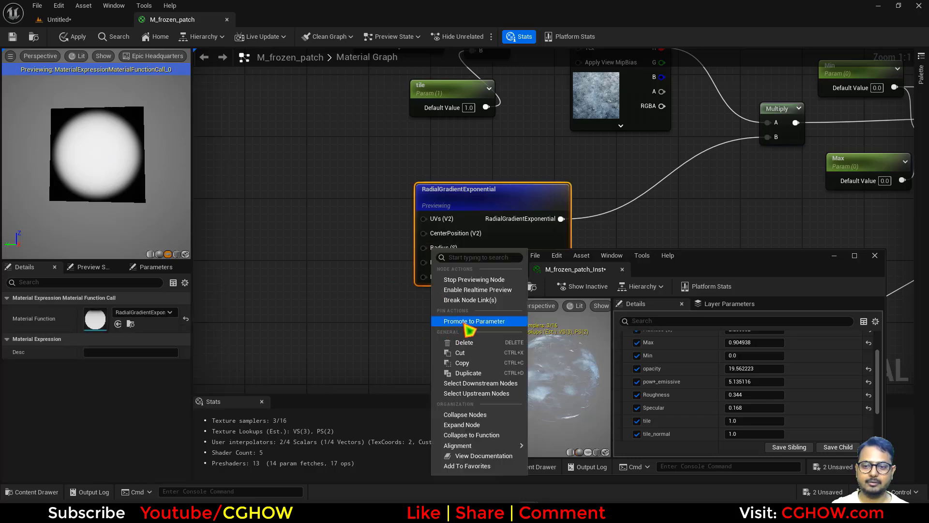
pyautogui.click(465, 319)
pyautogui.moveTo(344, 224); pyautogui.dragTo(271, 251)
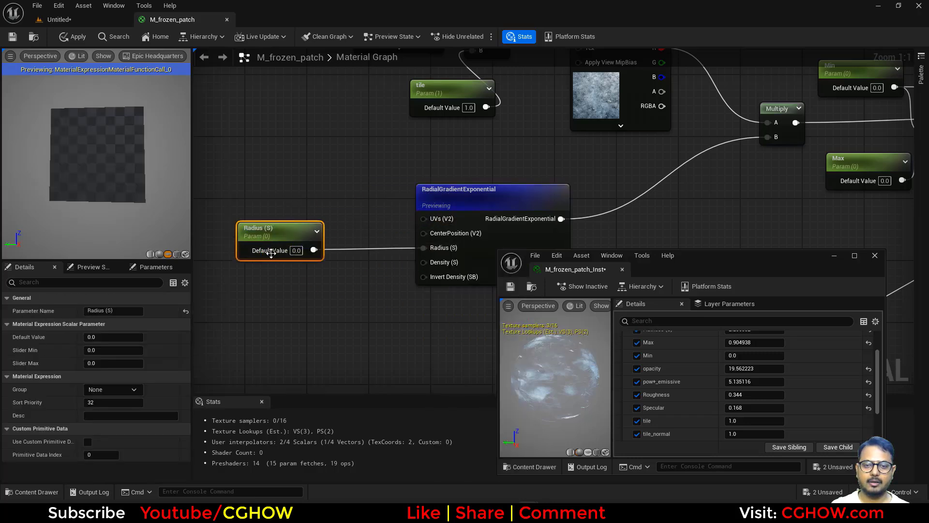
pyautogui.press('Return')
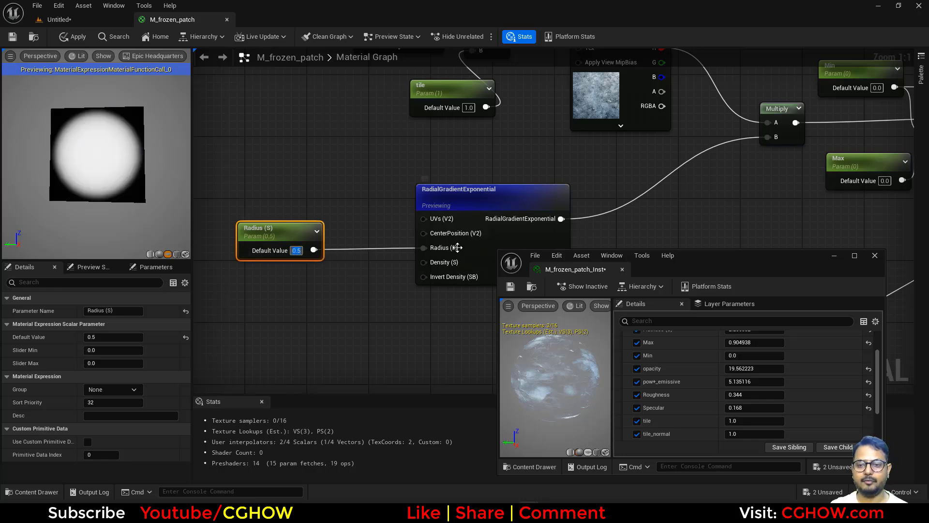
pyautogui.moveTo(288, 229); pyautogui.dragTo(301, 293)
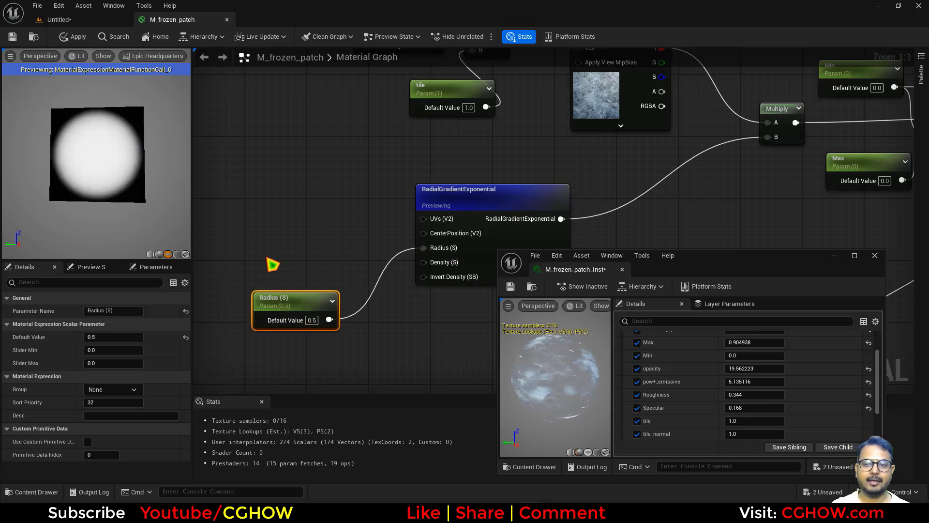